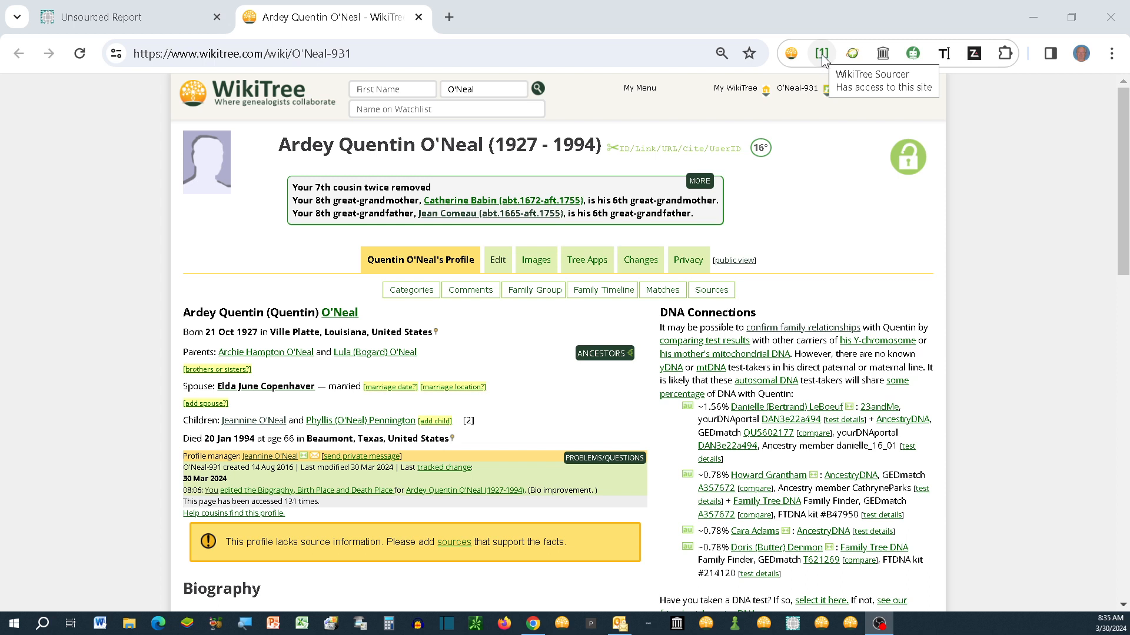
left_click(822, 58)
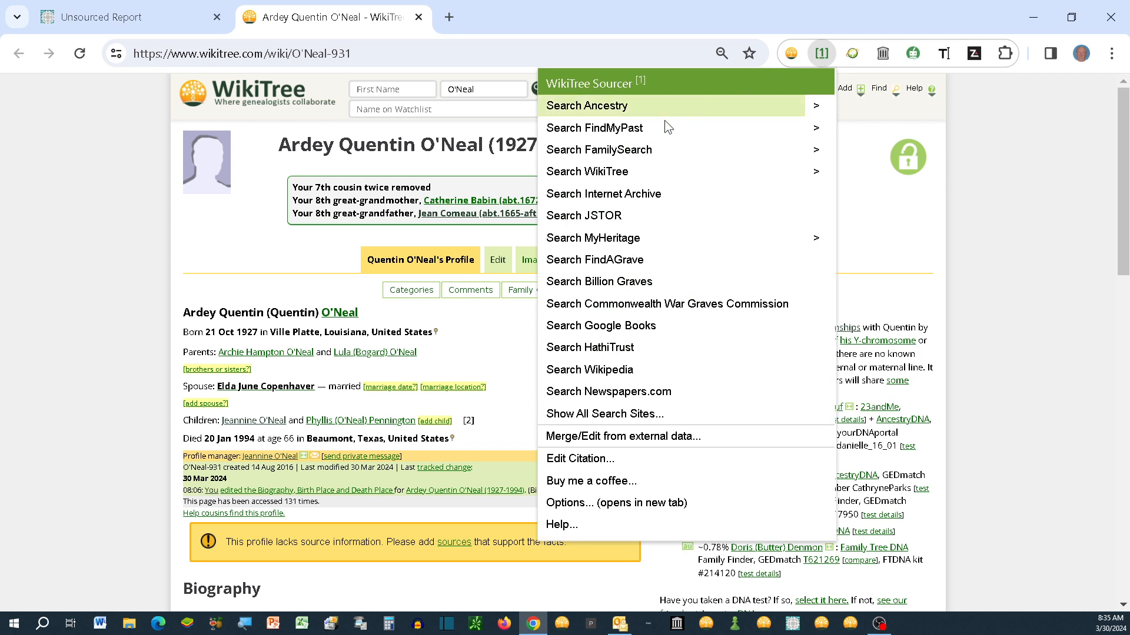
left_click(596, 151)
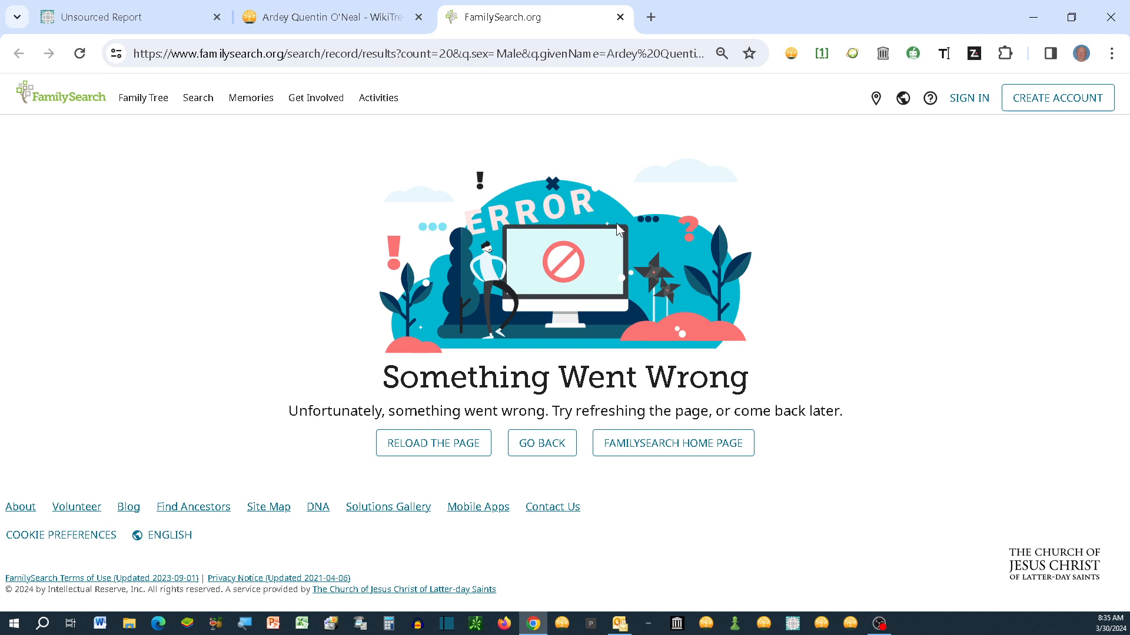
left_click(620, 18)
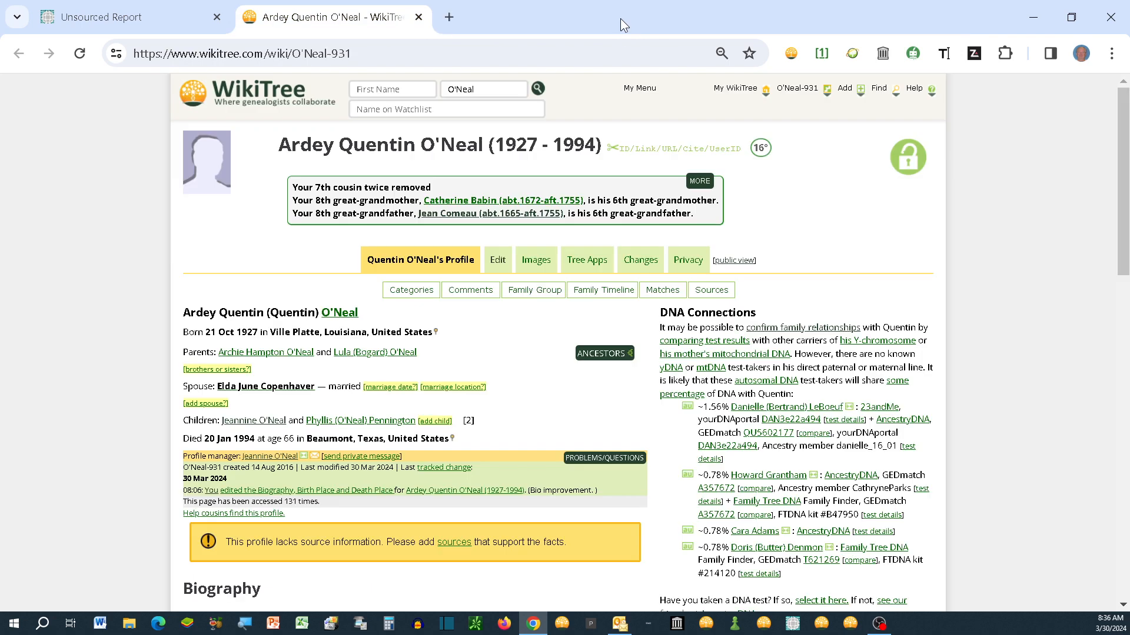
left_click(822, 54)
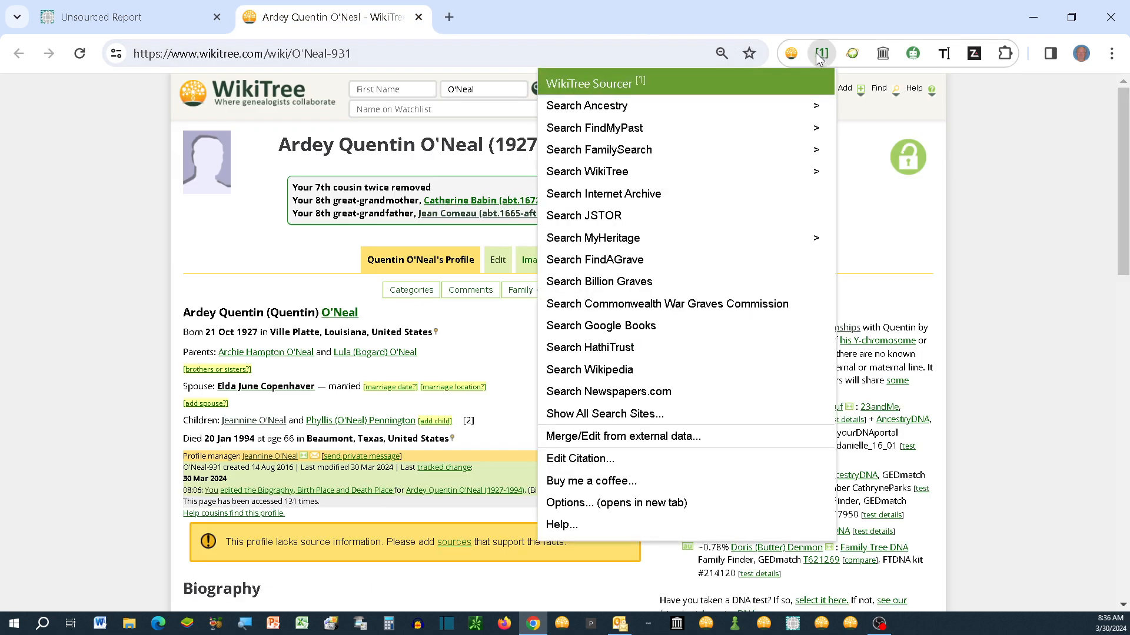
left_click(649, 151)
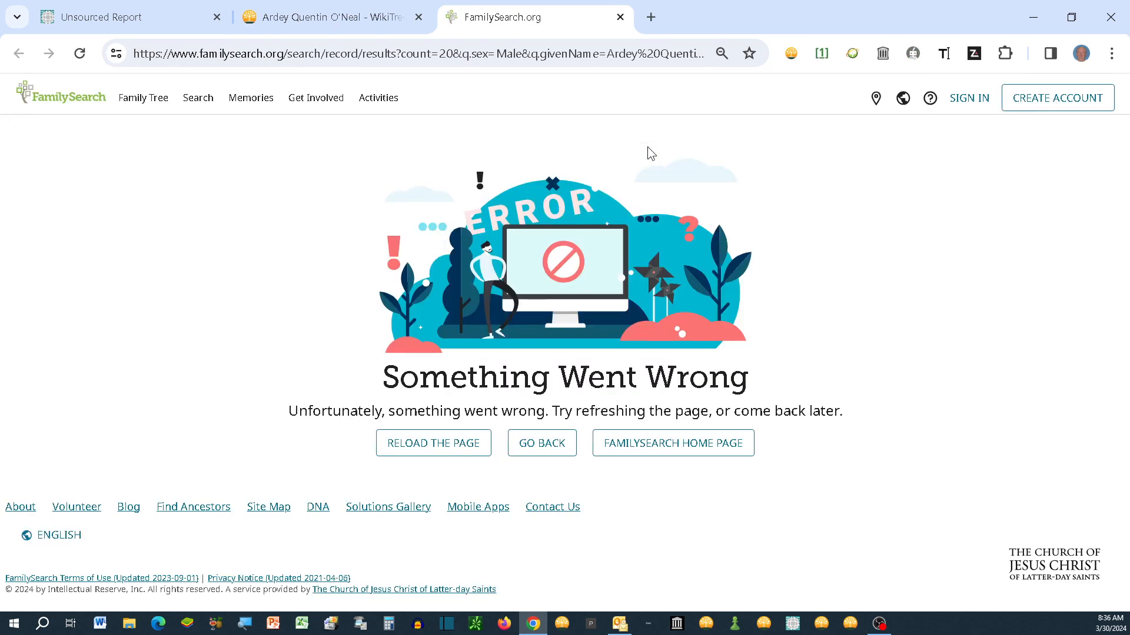
left_click(822, 55)
left_click(864, 138)
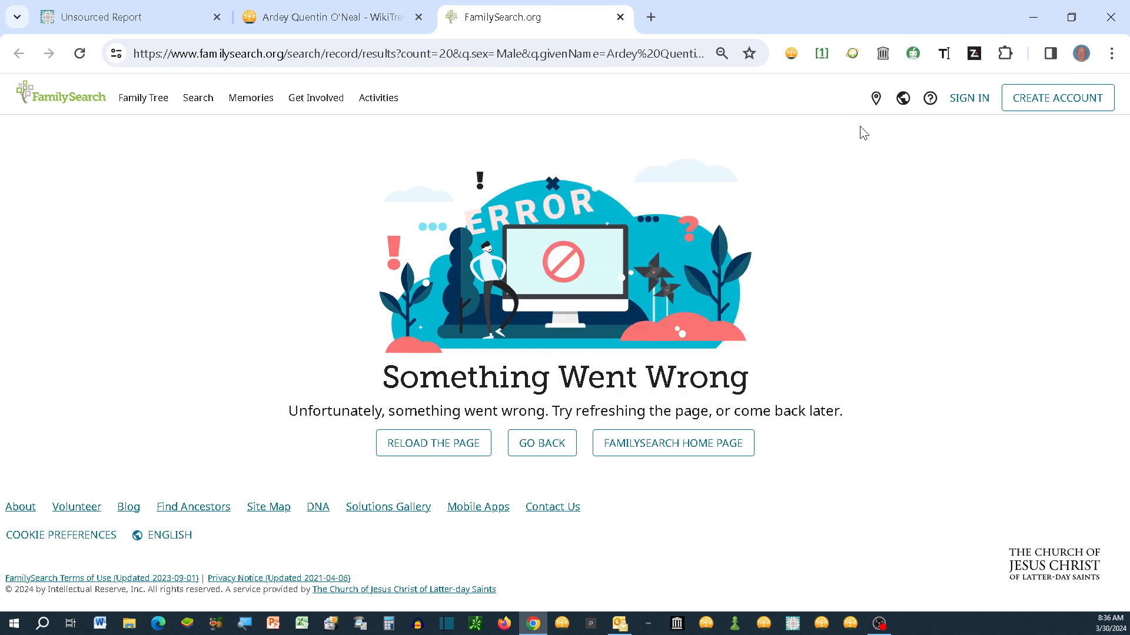
left_click(620, 17)
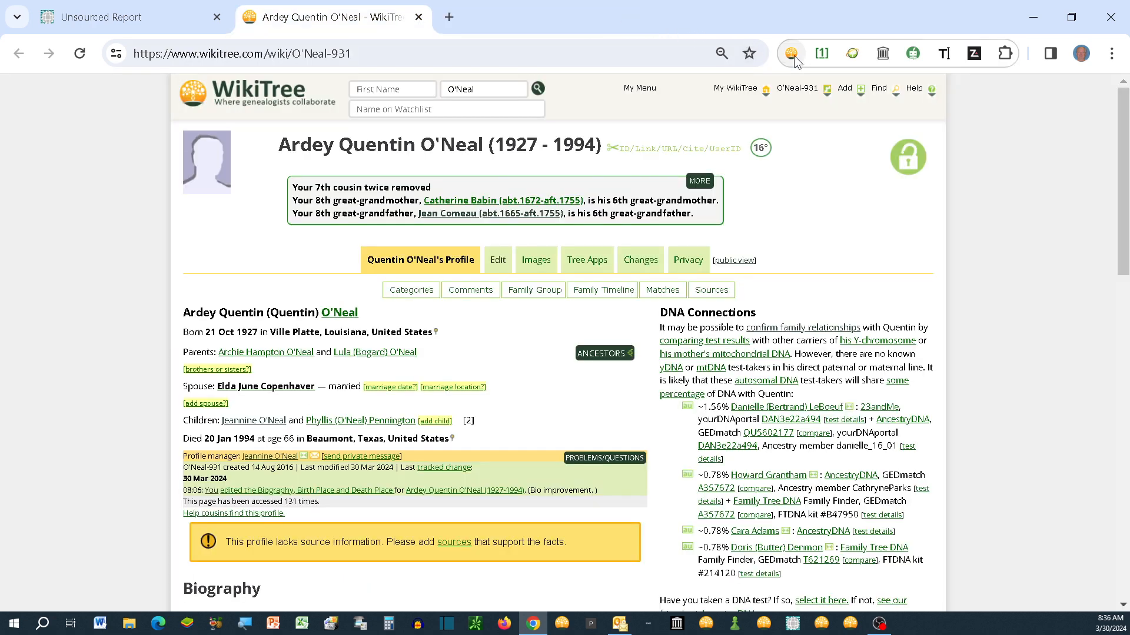
Search FamilySearch records for the profile's subject with WikiTree Sourcer, signing in to FamilySearch through the Gmail-based Google account
left_click(820, 54)
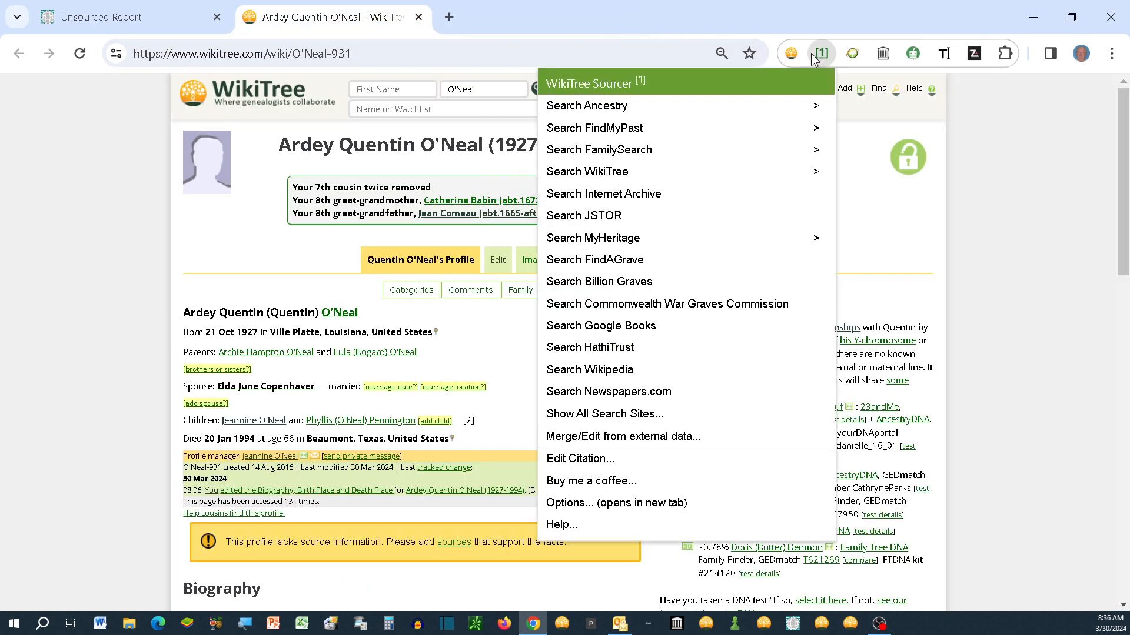
left_click(631, 150)
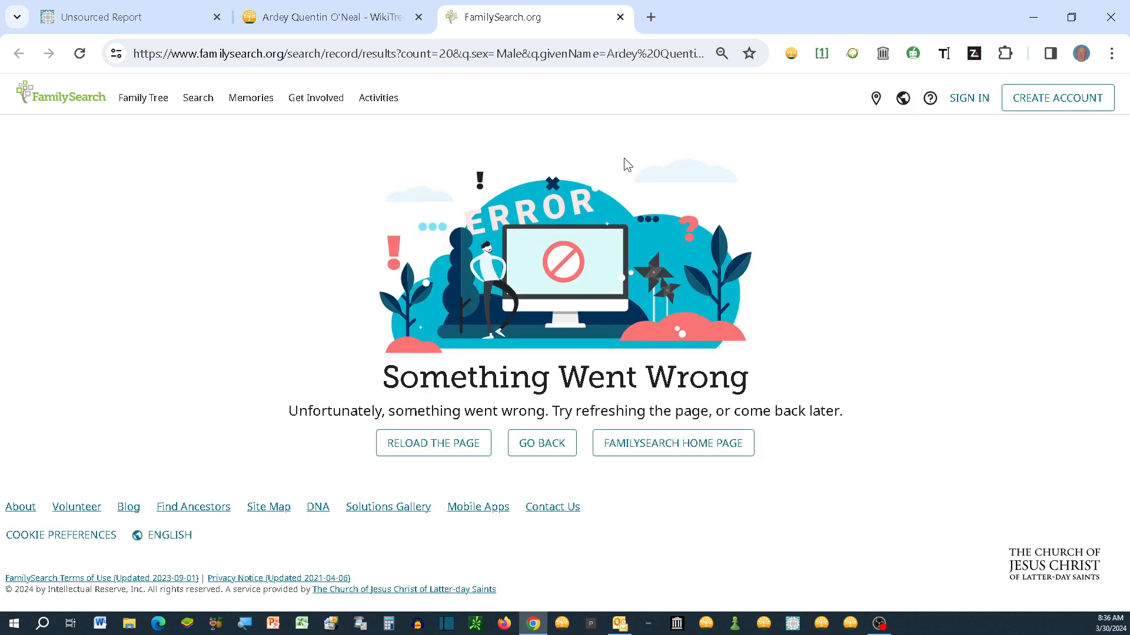
left_click(435, 444)
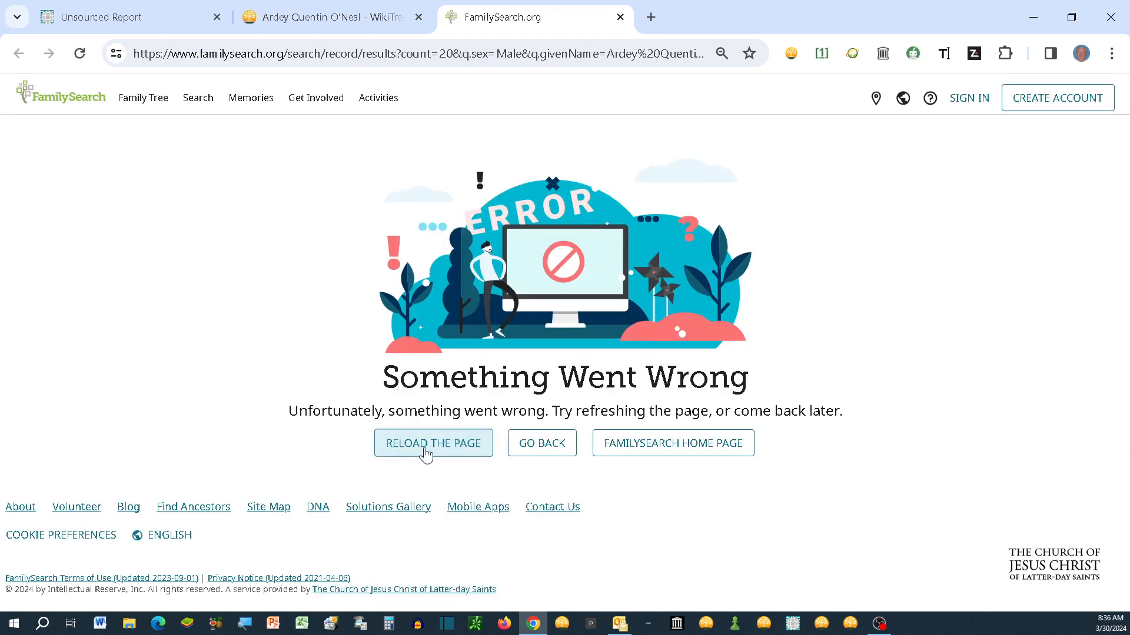
left_click(438, 446)
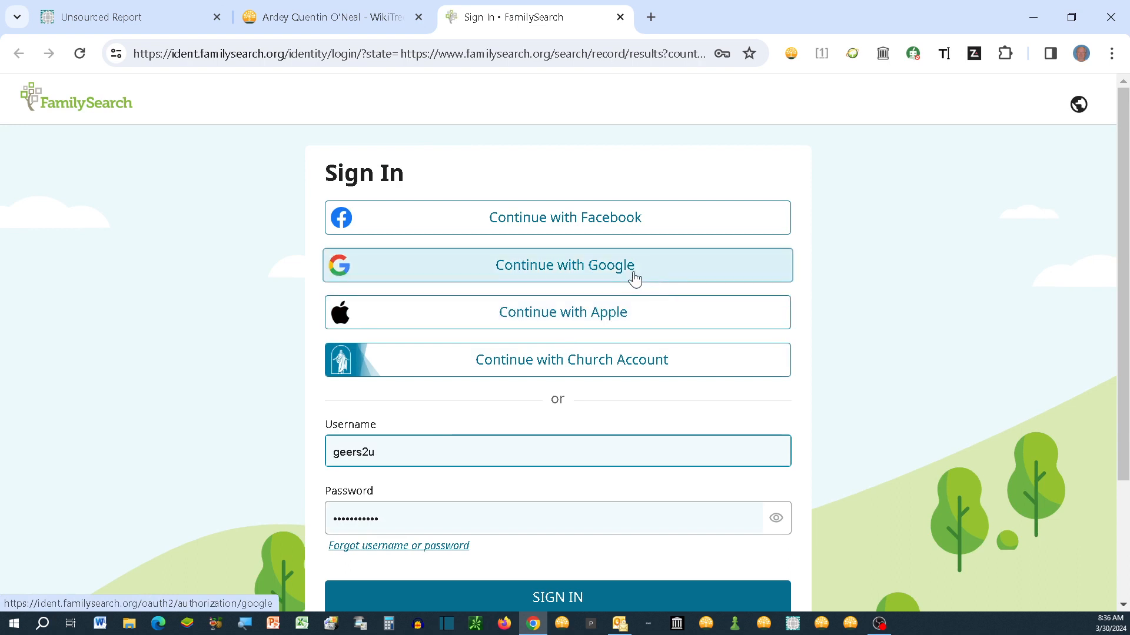
left_click(583, 270)
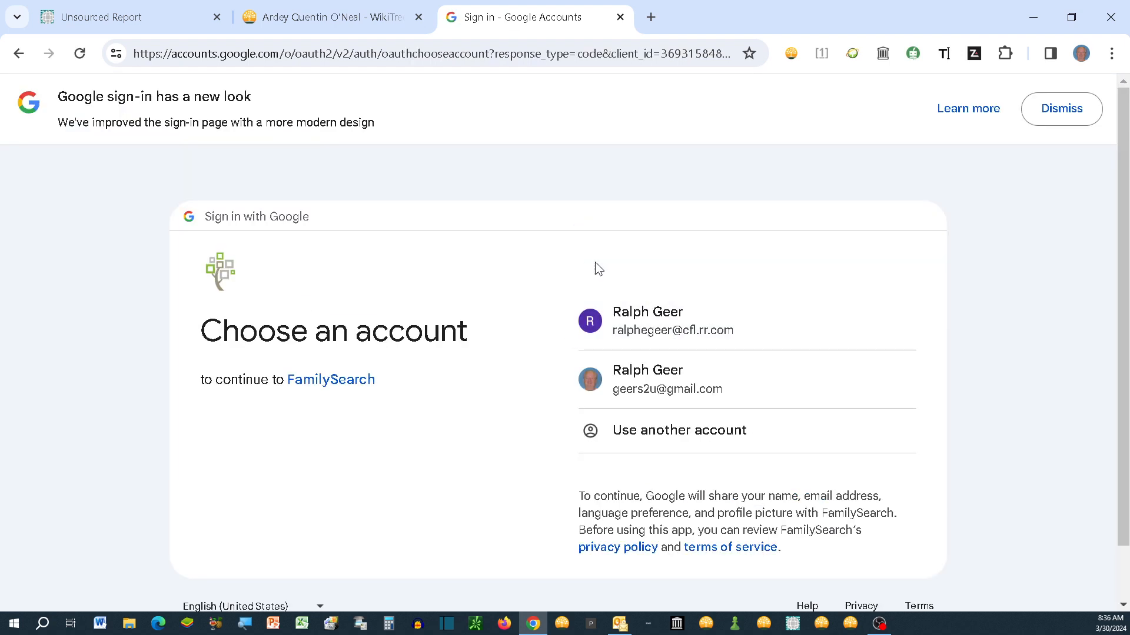
left_click(649, 379)
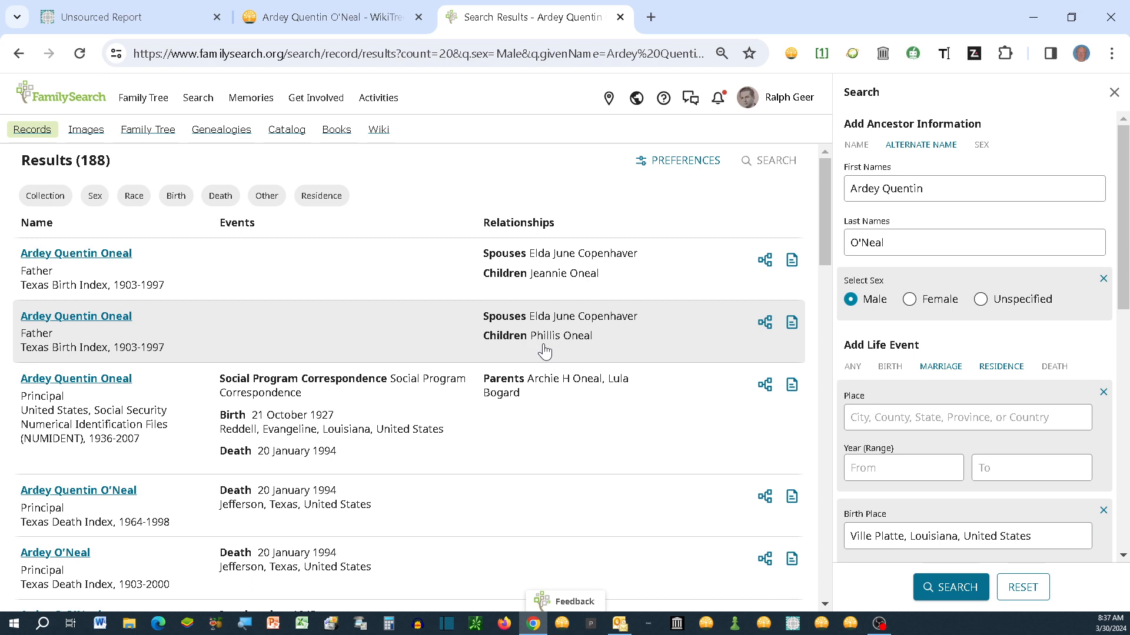
Open the record details of the United States Social Security Numerical Identification Files (NUMIDENT), 1936-2007 match in the search results
scroll(540, 351, "down", 1)
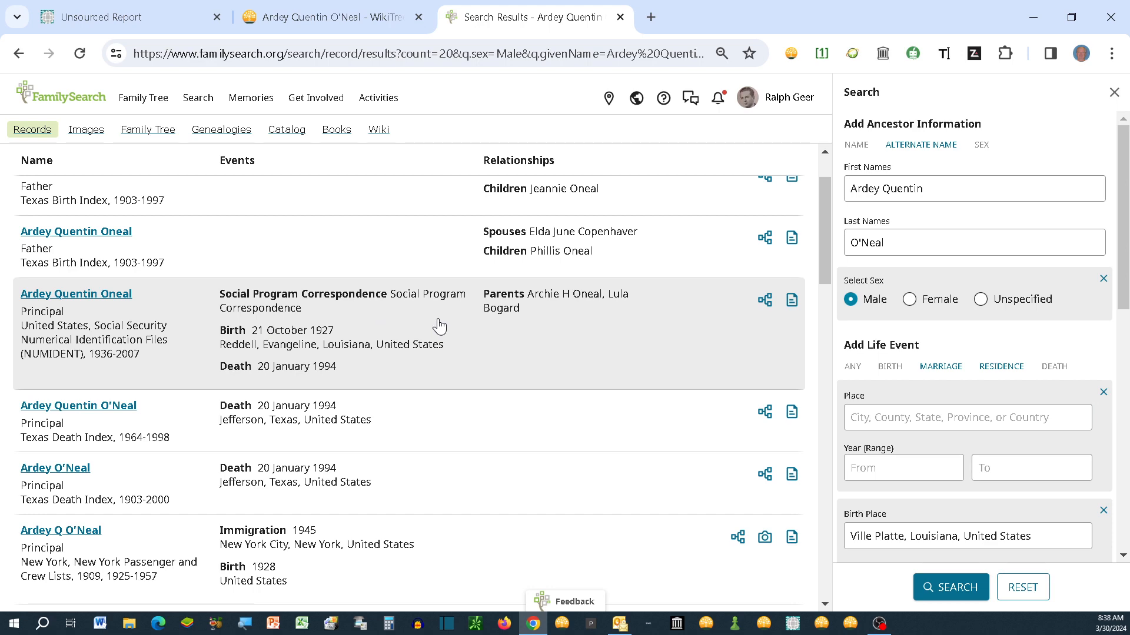
scroll(439, 326, "down", 3)
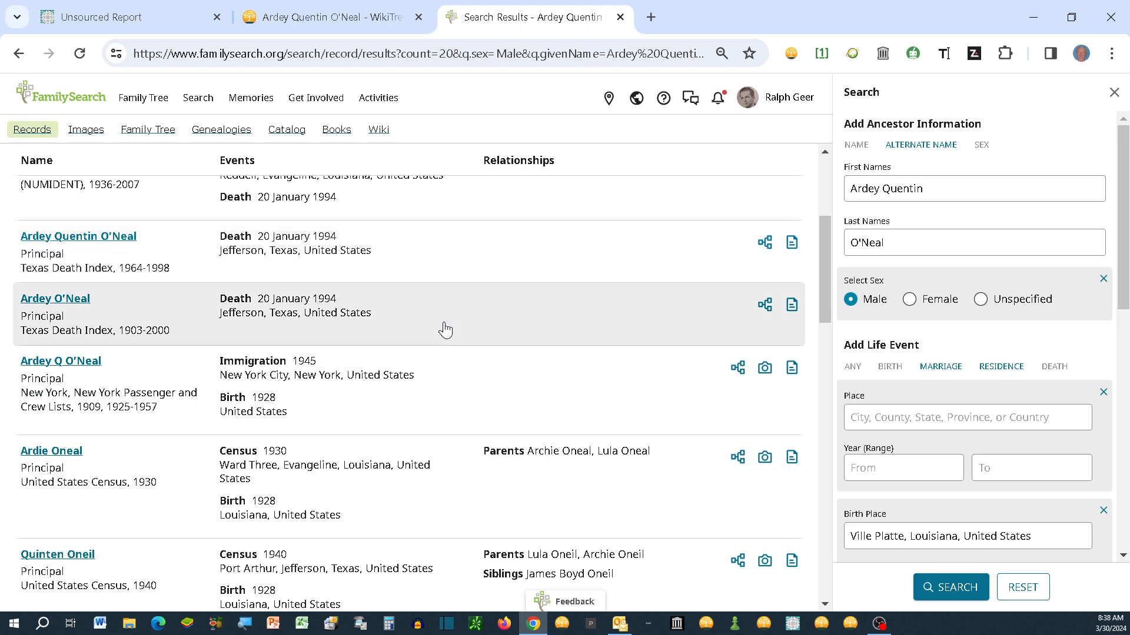
scroll(445, 330, "down", 1)
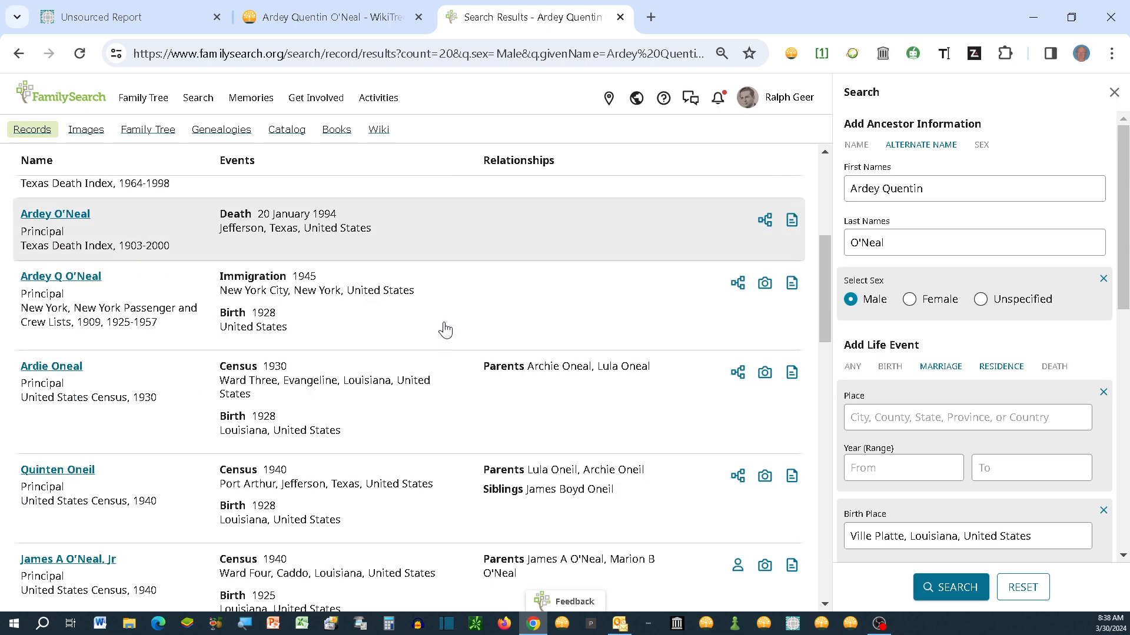
scroll(445, 330, "up", 3)
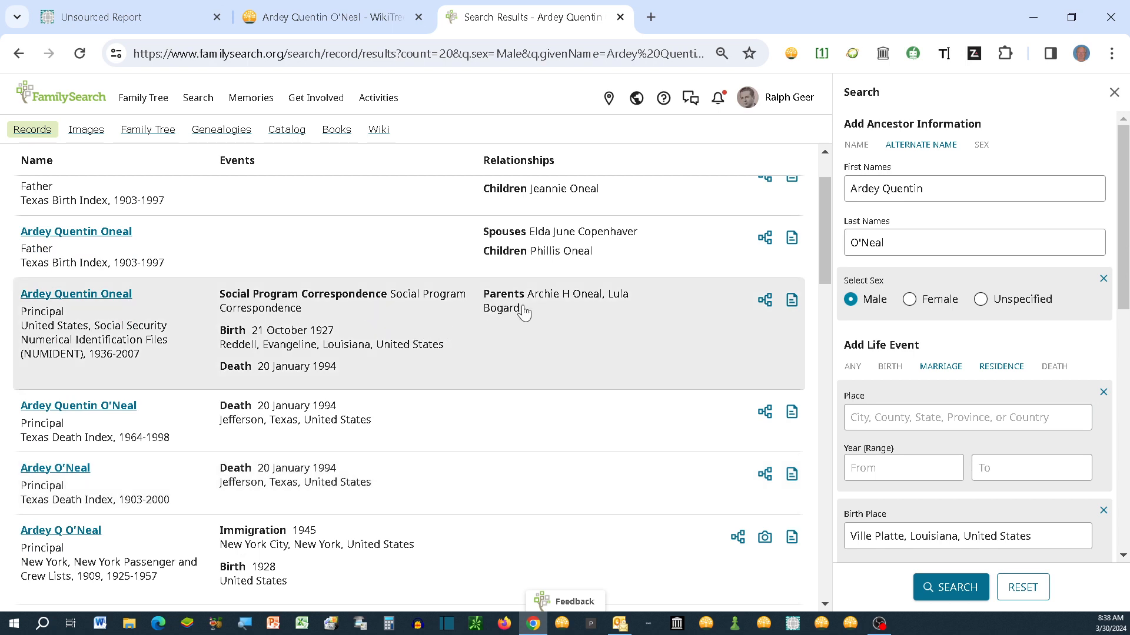
left_click(790, 301)
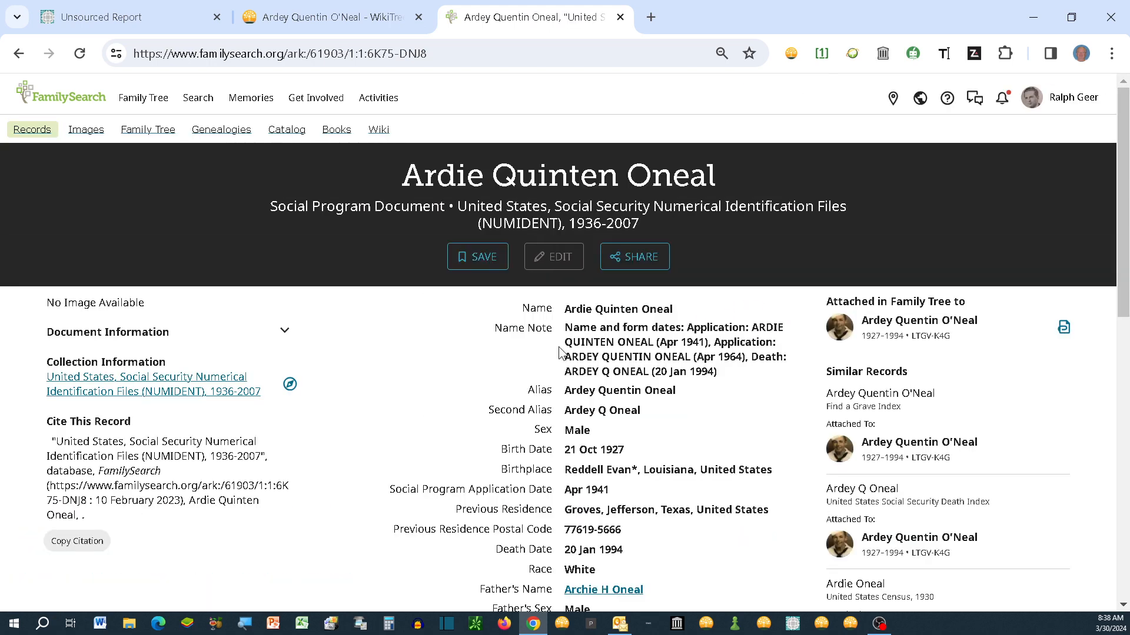
Review the NUMIDENT record's details and build an inline citation from it with WikiTree Sourcer
scroll(475, 342, "down", 1)
scroll(474, 340, "down", 1)
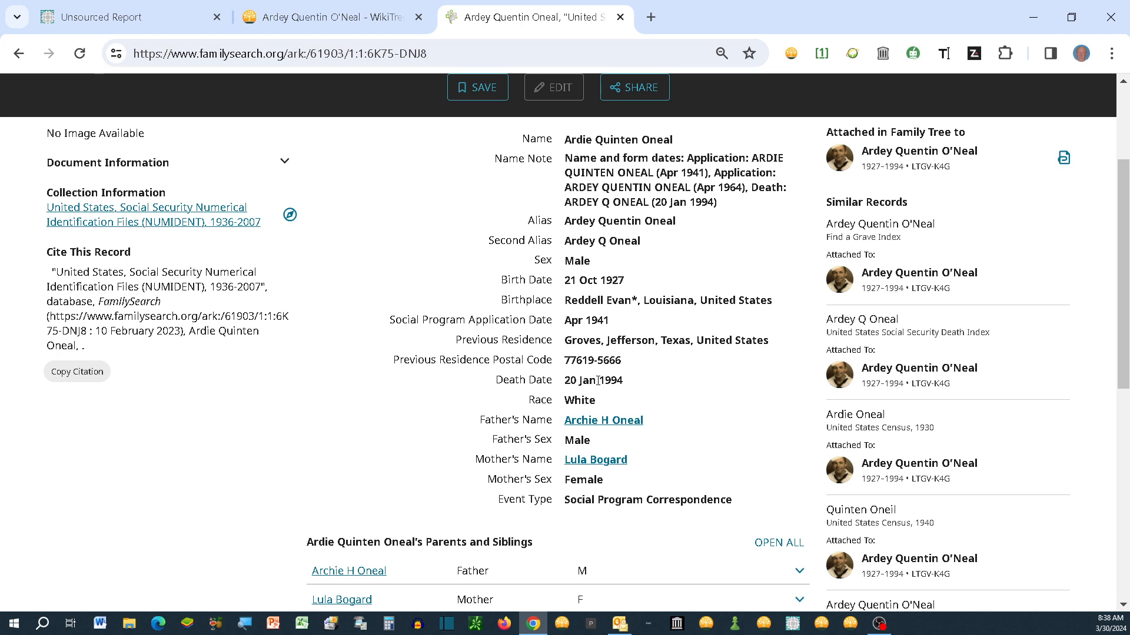
scroll(597, 380, "up", 3)
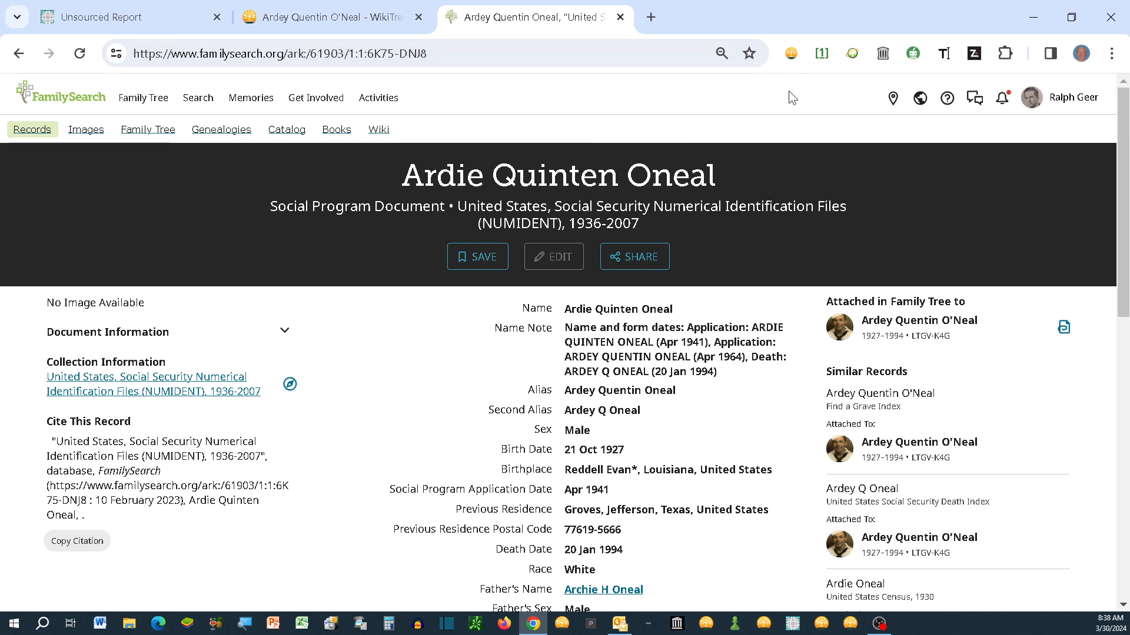
left_click(821, 54)
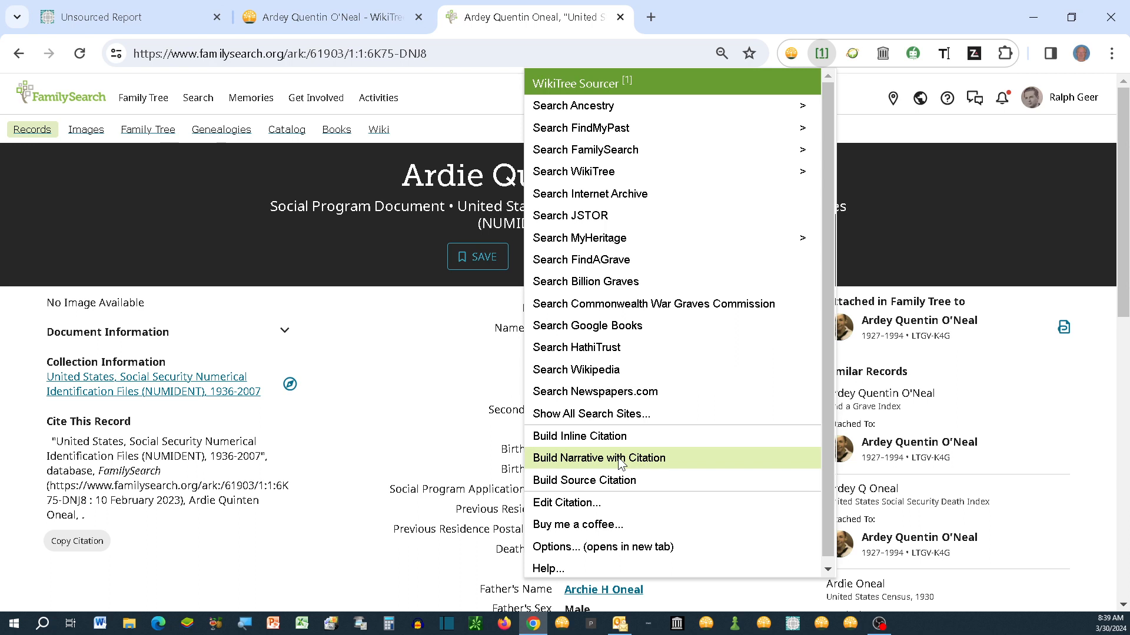
left_click(586, 441)
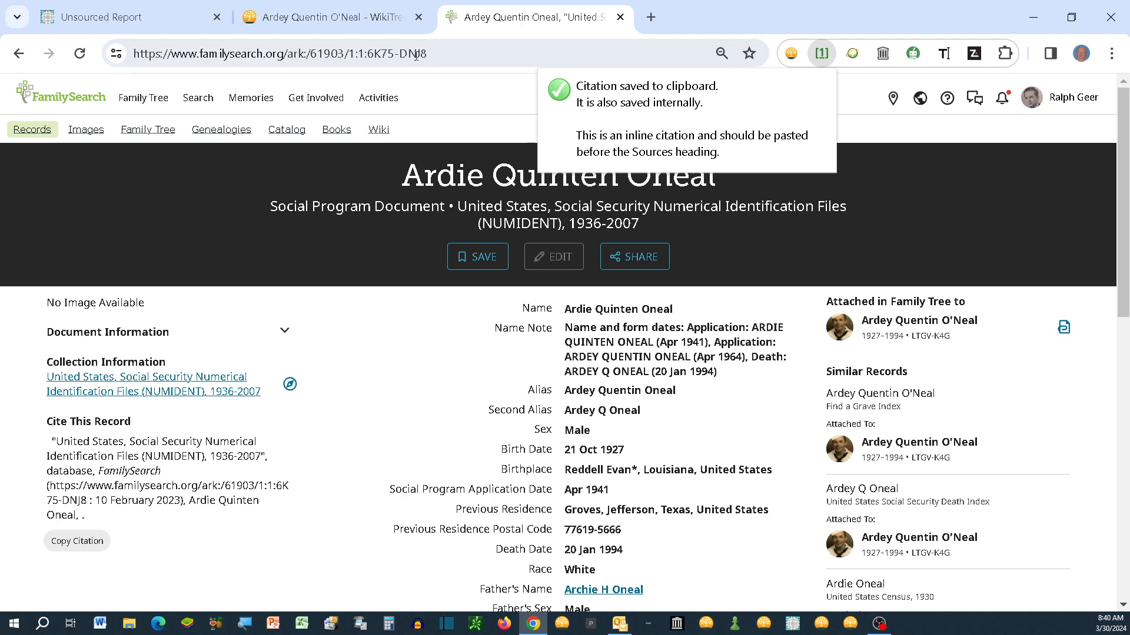
Edit the WikiTree profile and paste the inline NUMIDENT citation after the birth and parents sentence in the biography
left_click(321, 16)
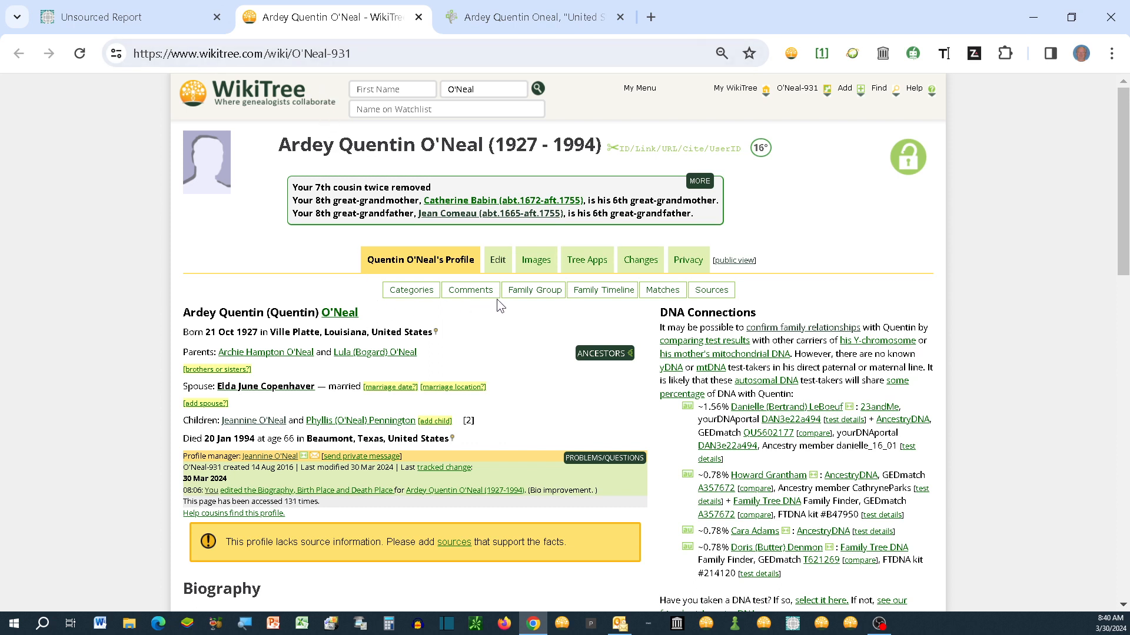
left_click(499, 263)
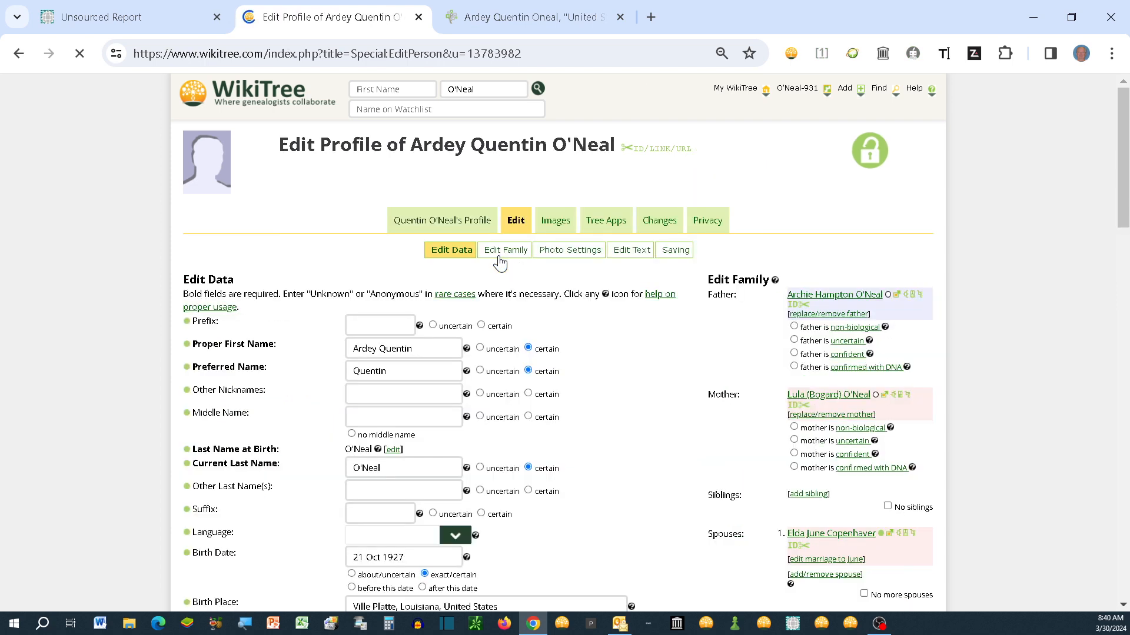
scroll(595, 374, "down", 10)
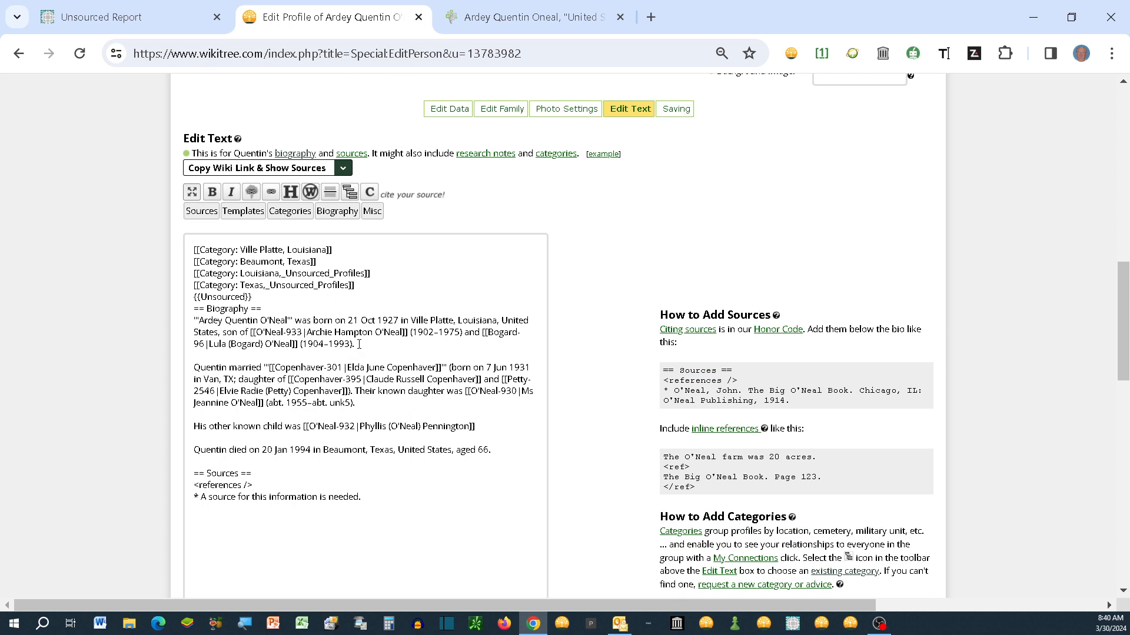
left_click(358, 344)
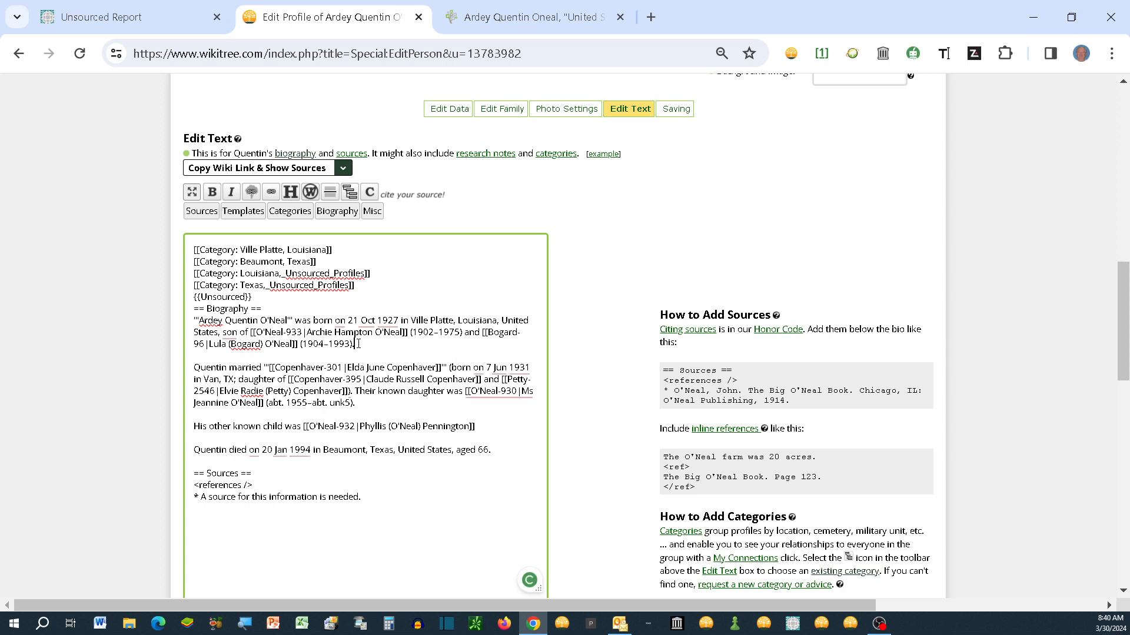
right_click(358, 344)
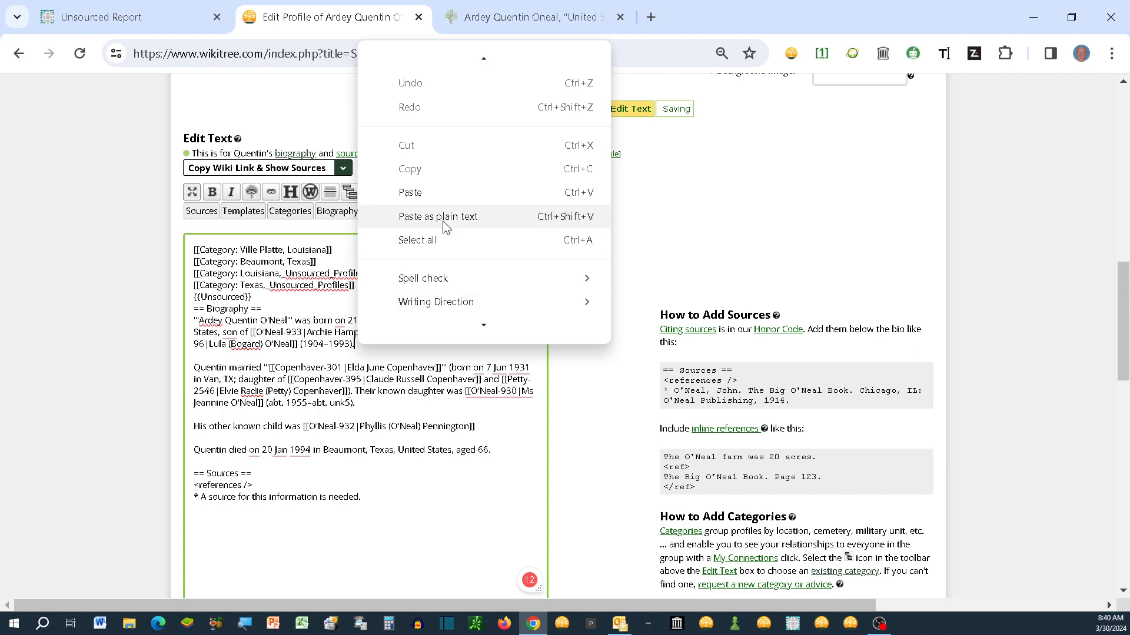
left_click(427, 202)
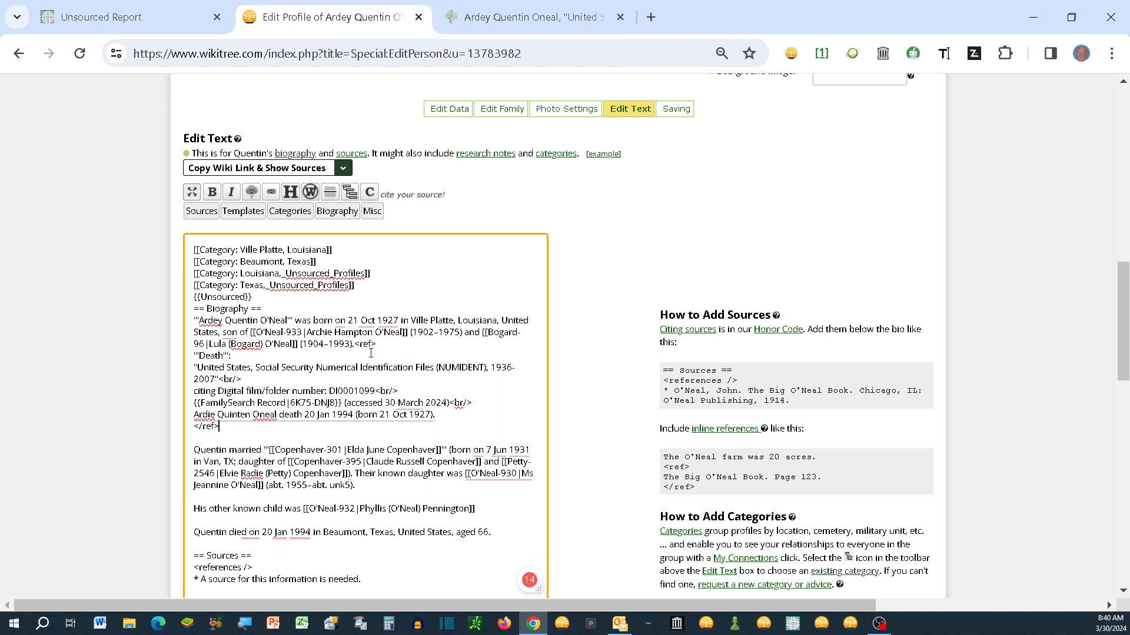
Paste the same inline citation at the end of the biography's marriage paragraph
scroll(436, 433, "down", 1)
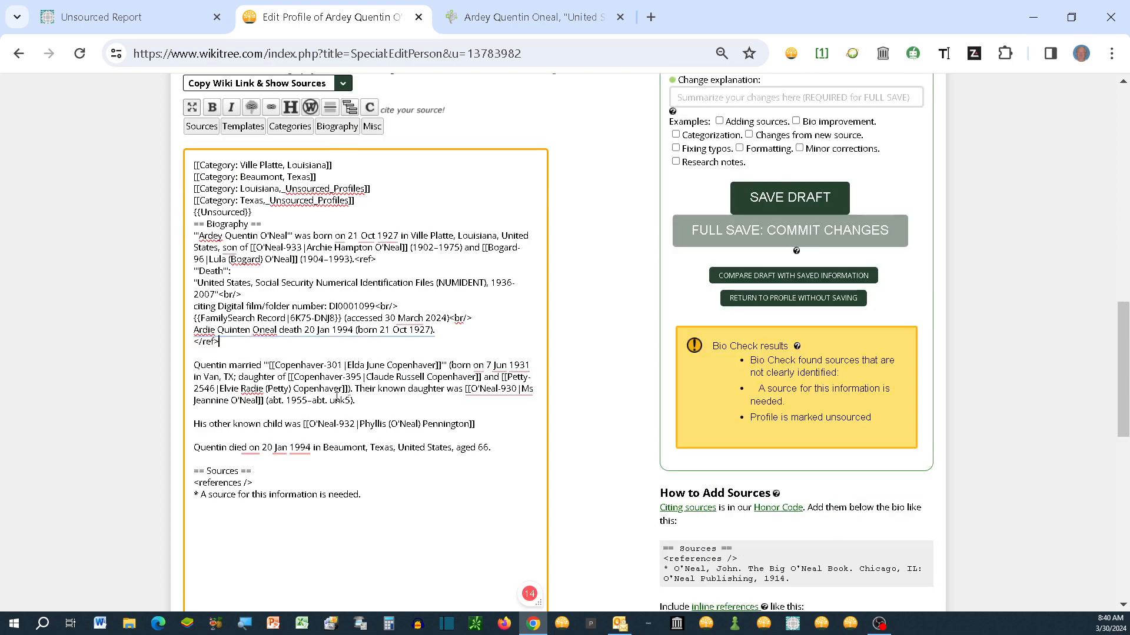
left_click(352, 399)
right_click(359, 404)
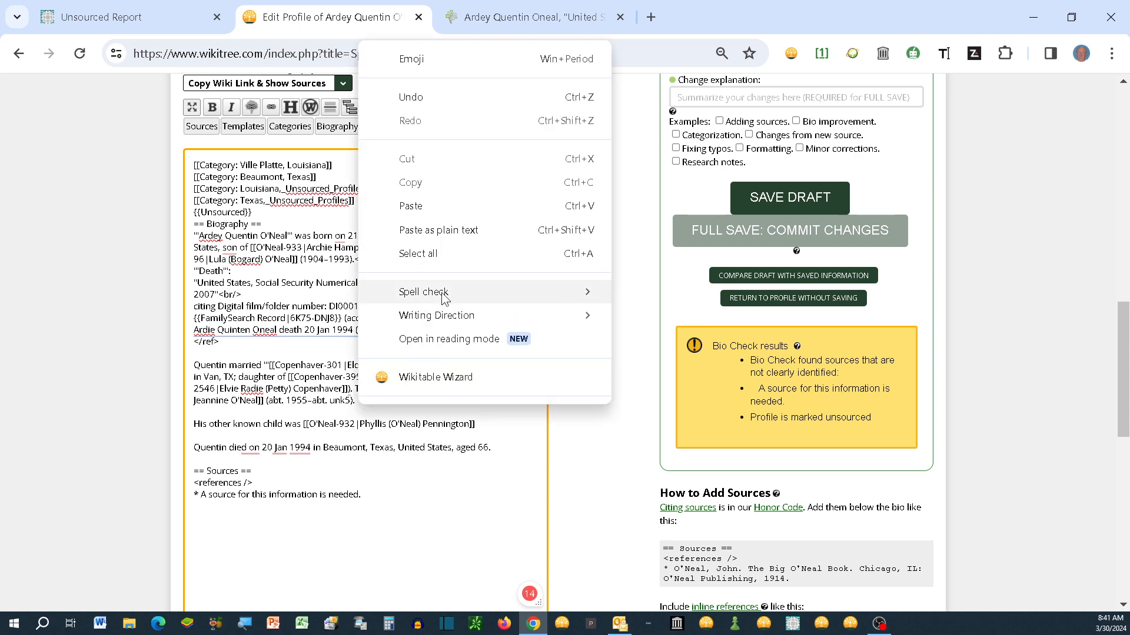
left_click(414, 207)
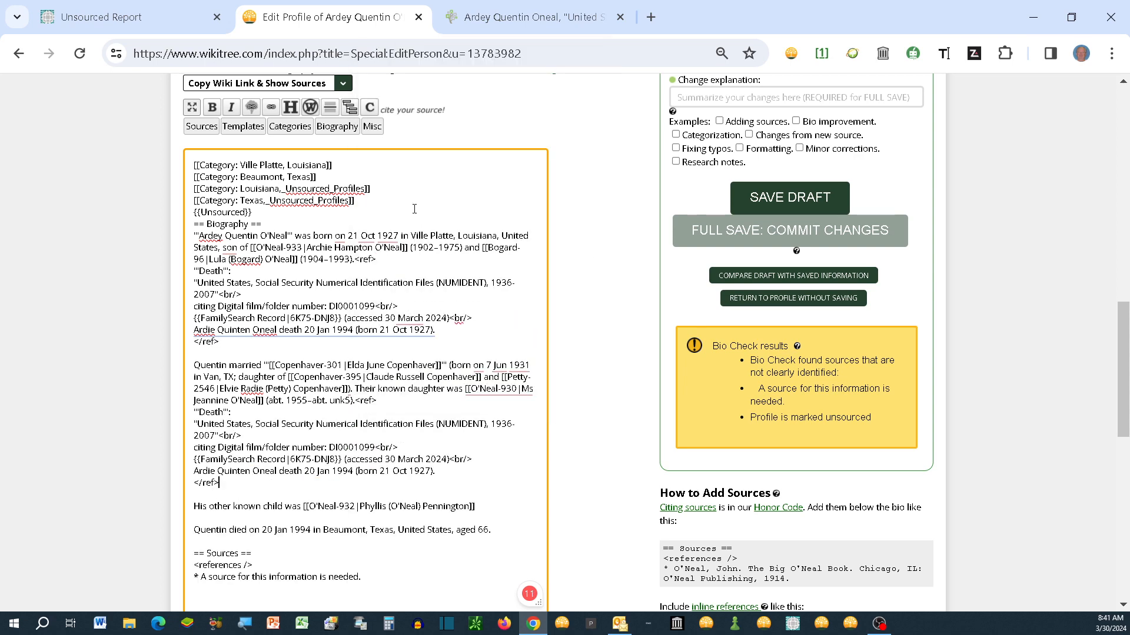
Paste the inline citation after the death sentence that ends with "aged 66."
scroll(483, 448, "down", 1)
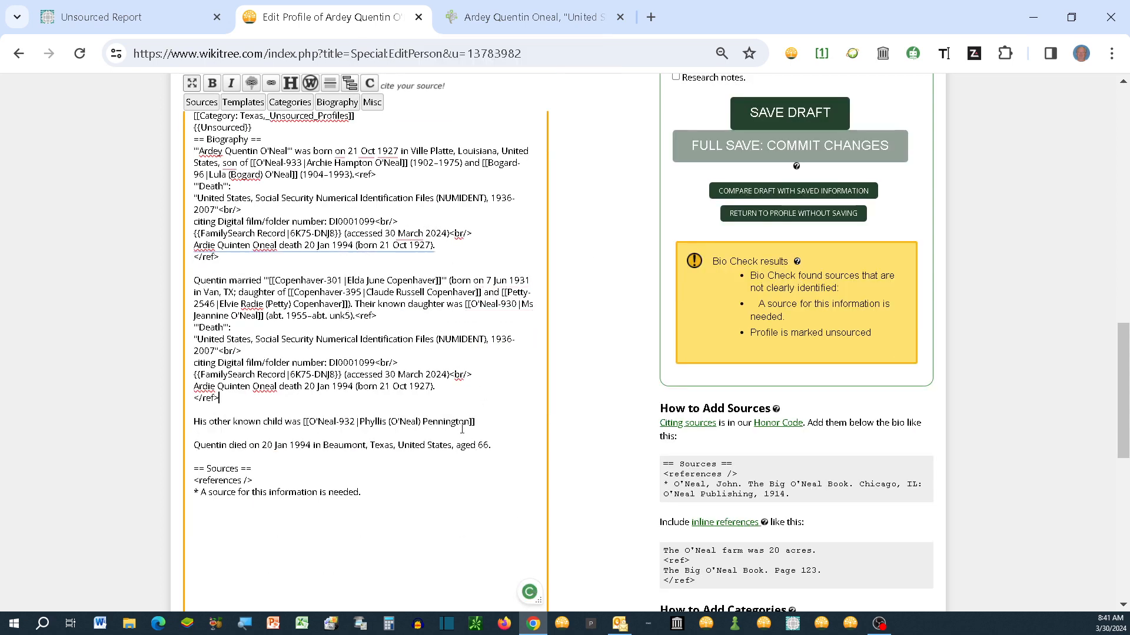
left_click(494, 448)
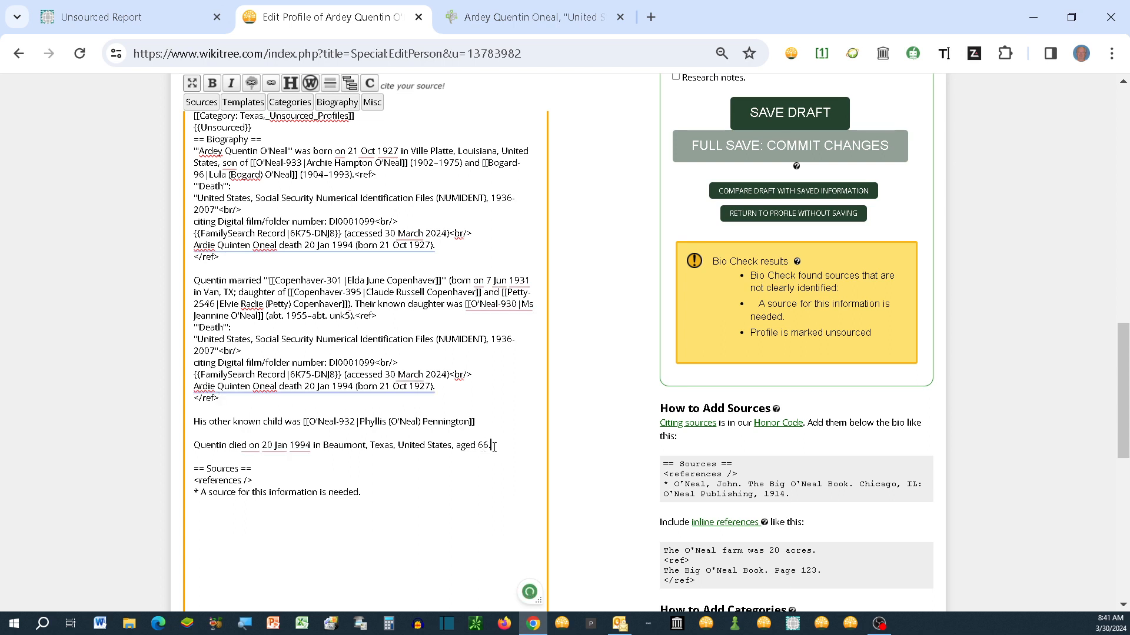
right_click(495, 446)
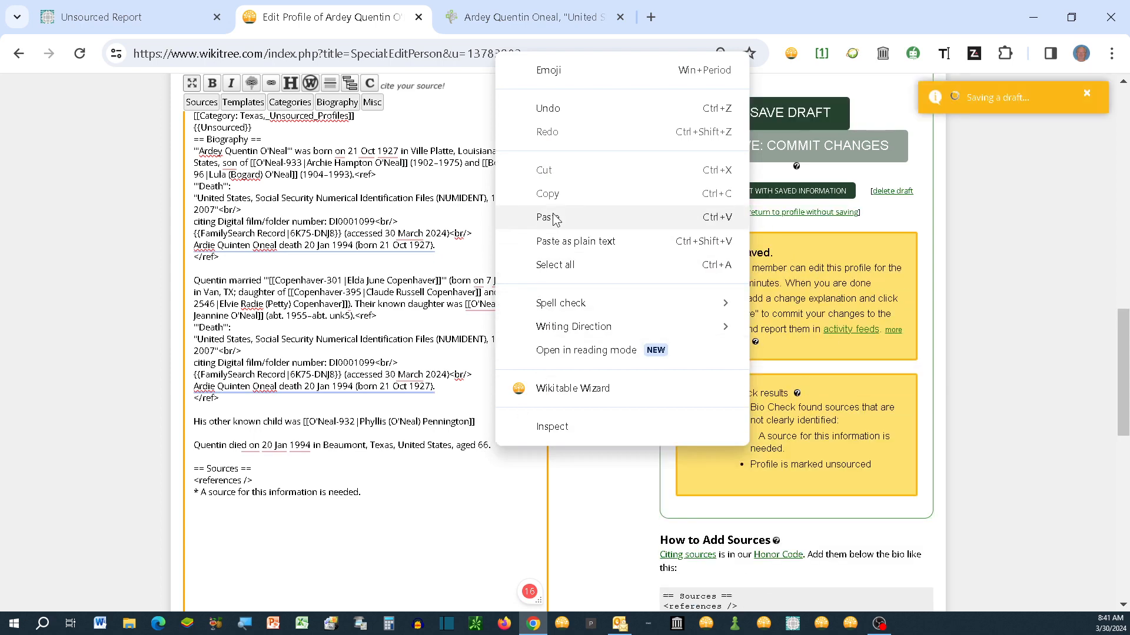
left_click(542, 217)
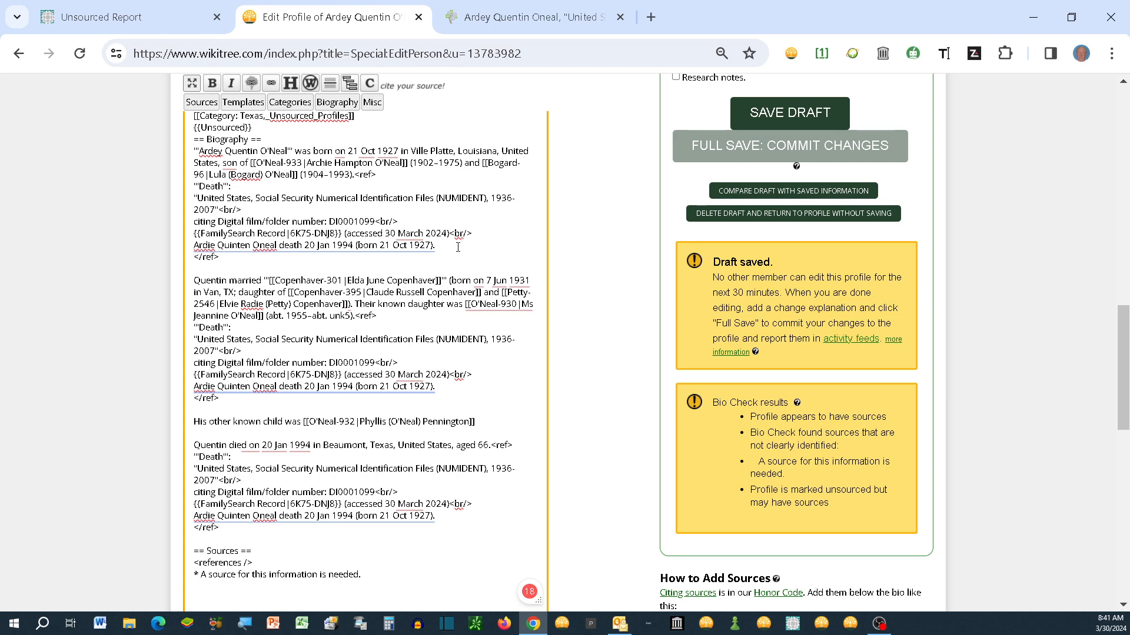
Delete the placeholder line "* A source for this information is needed." from the Sources section of the biography text
scroll(502, 383, "down", 10)
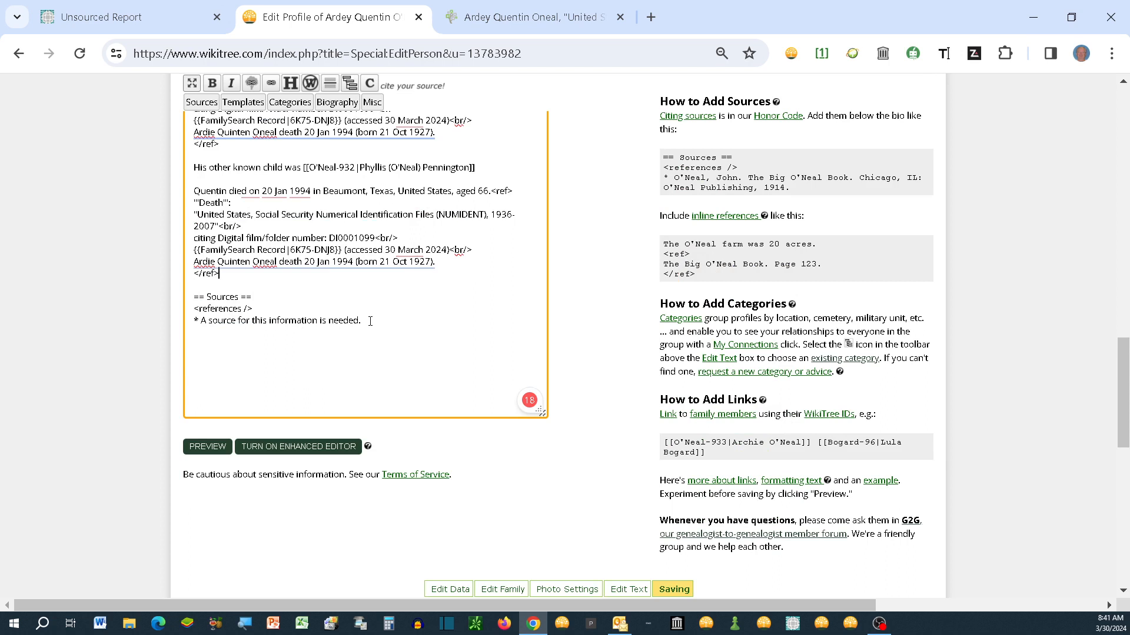
left_click_drag(365, 320, 189, 320)
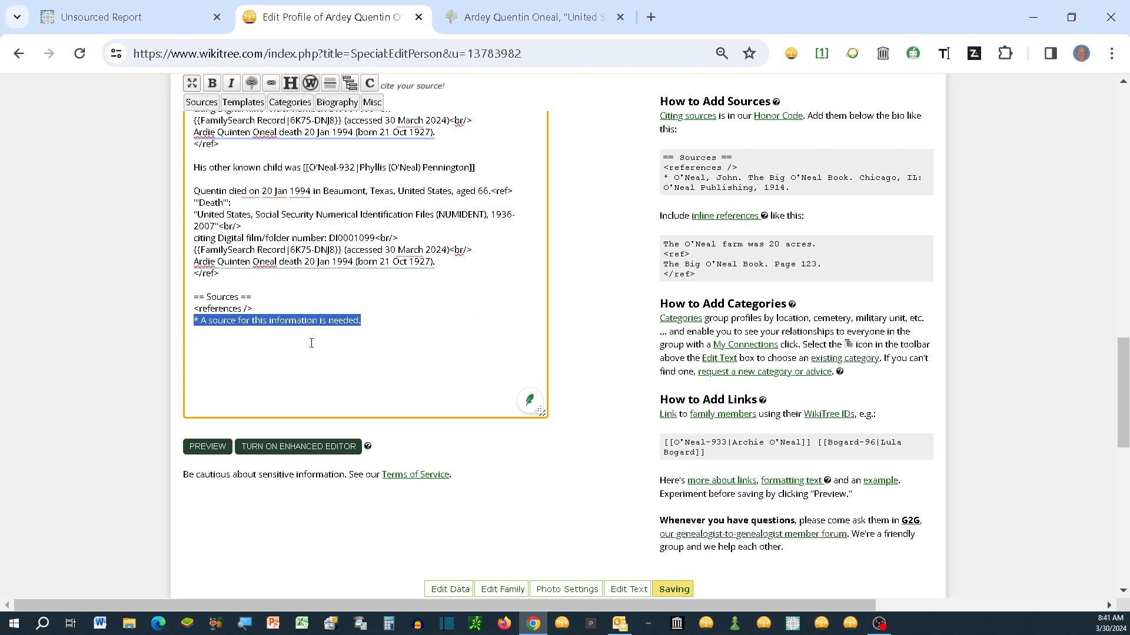
key("BackSpace")
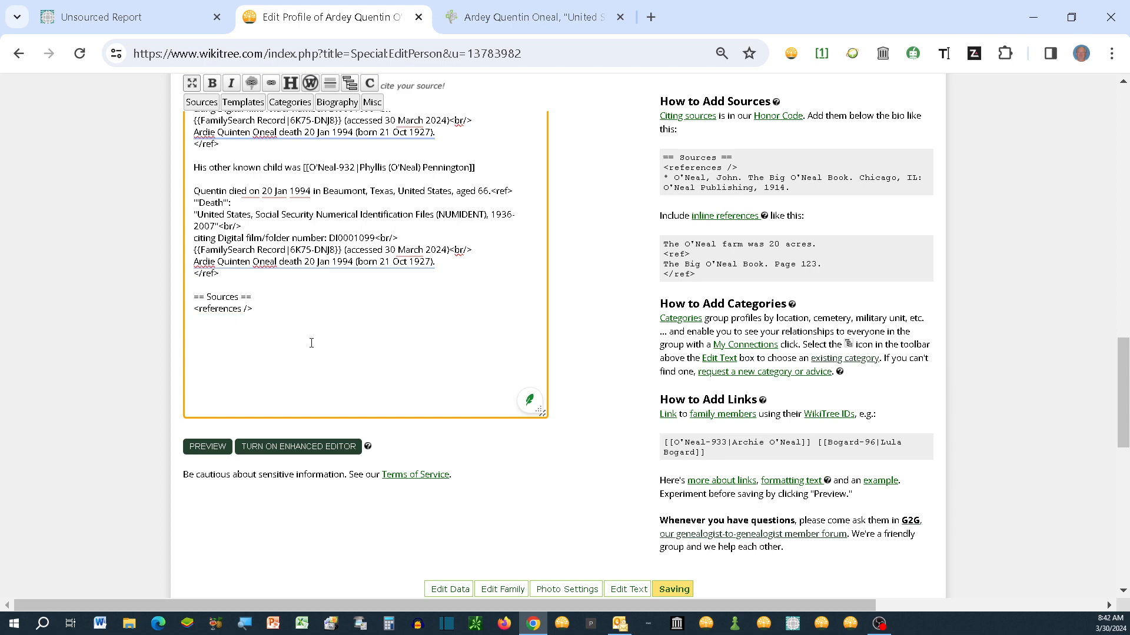
Remove the Louisiana and Texas Unsourced_Profiles categories and the {{Unsourced}} template, leaving no blank line above the Biography heading
scroll(311, 343, "up", 3)
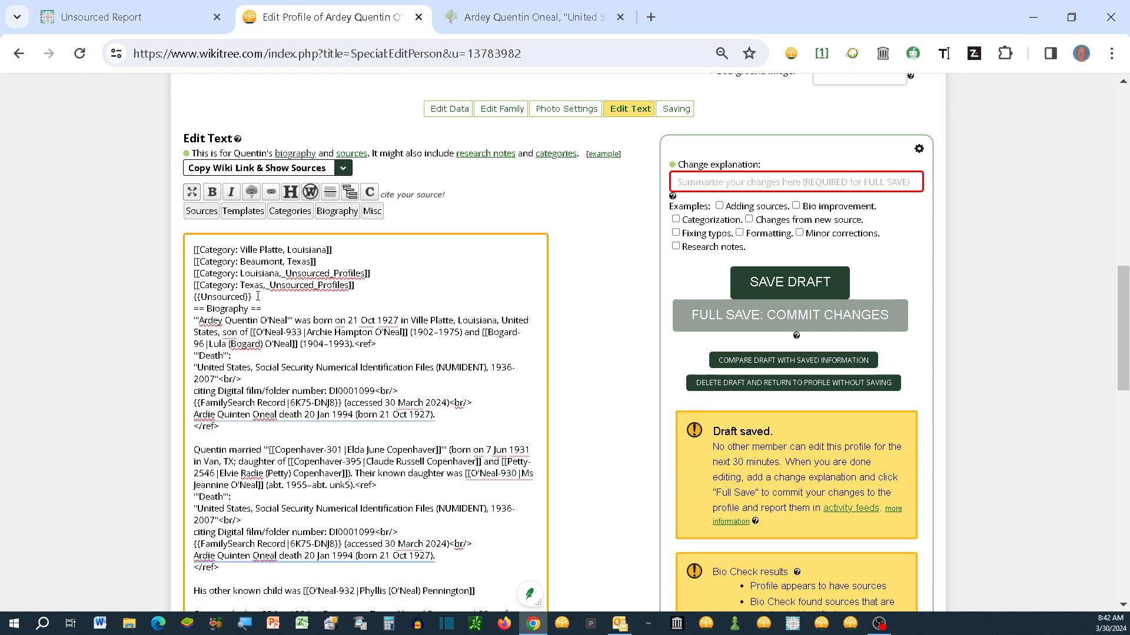
left_click_drag(259, 295, 186, 277)
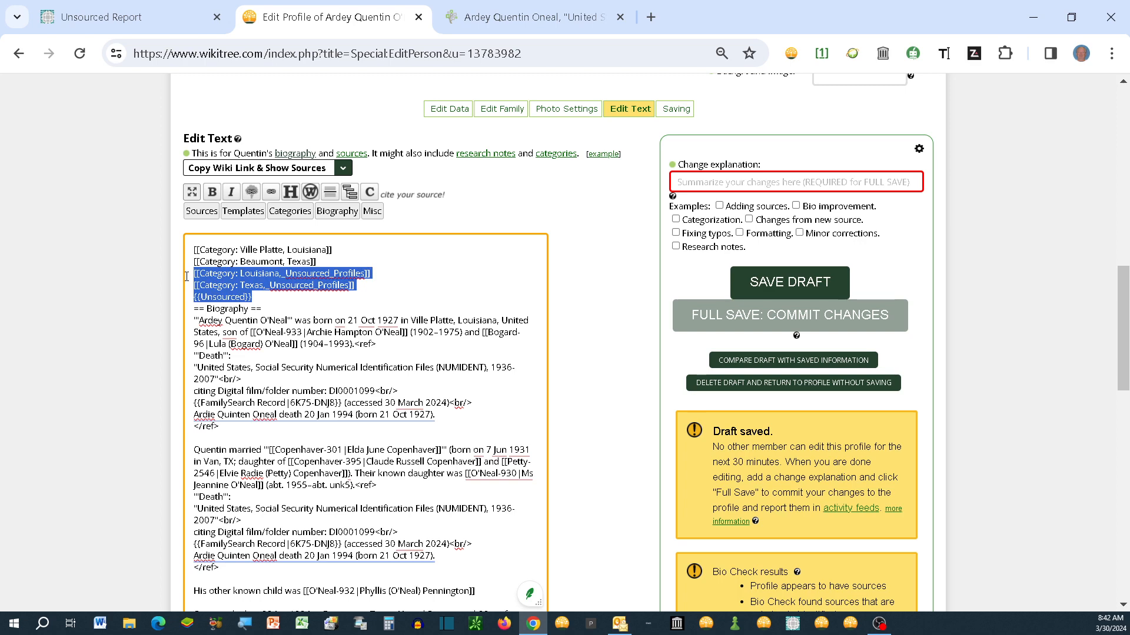
key("Delete")
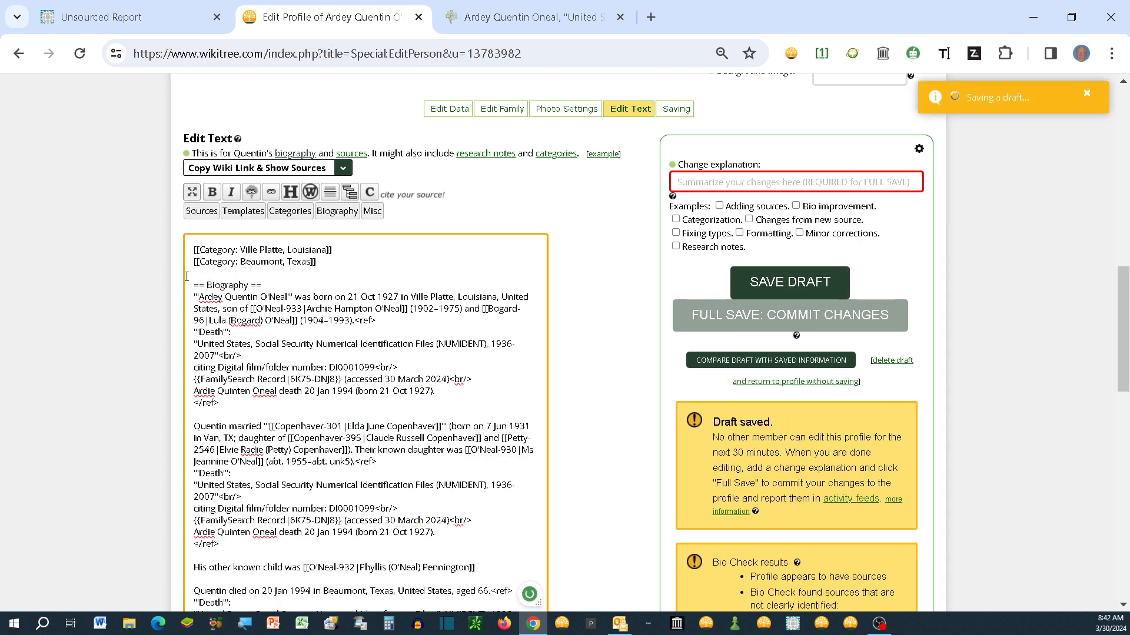
key("Delete")
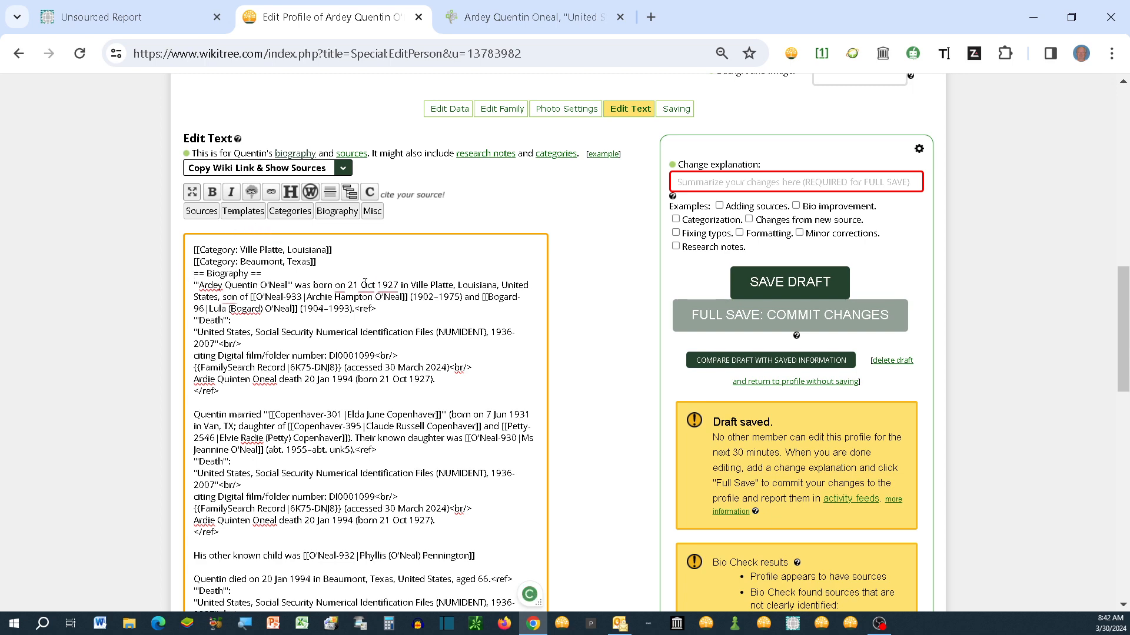
Fully save the profile changes with the change explanation "Adding sources."
scroll(432, 308, "down", 5)
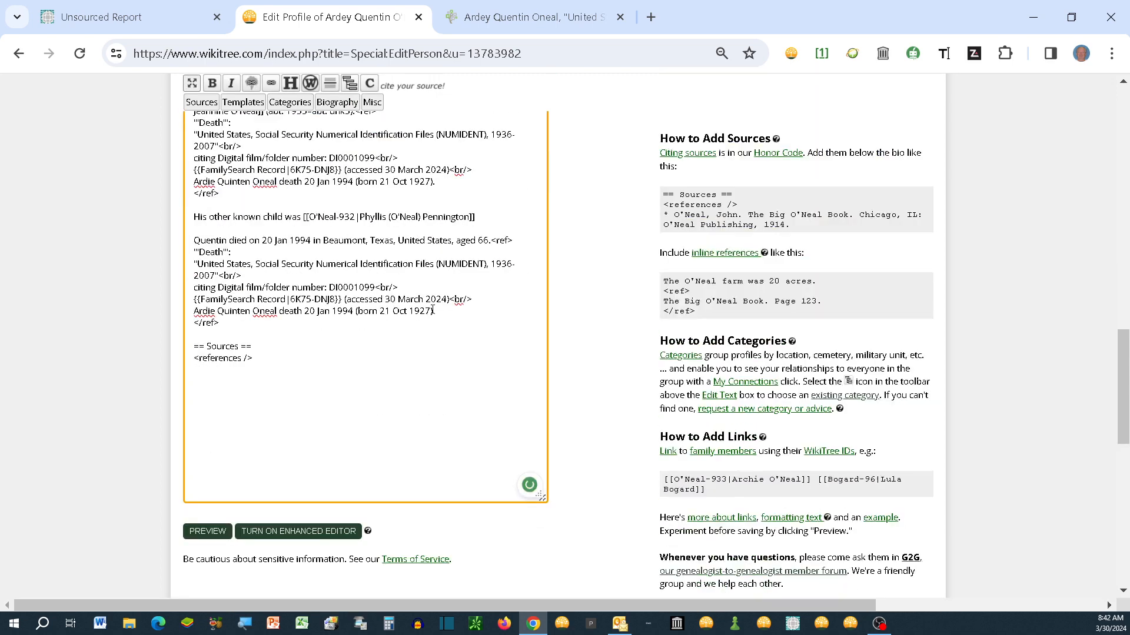
scroll(432, 308, "down", 4)
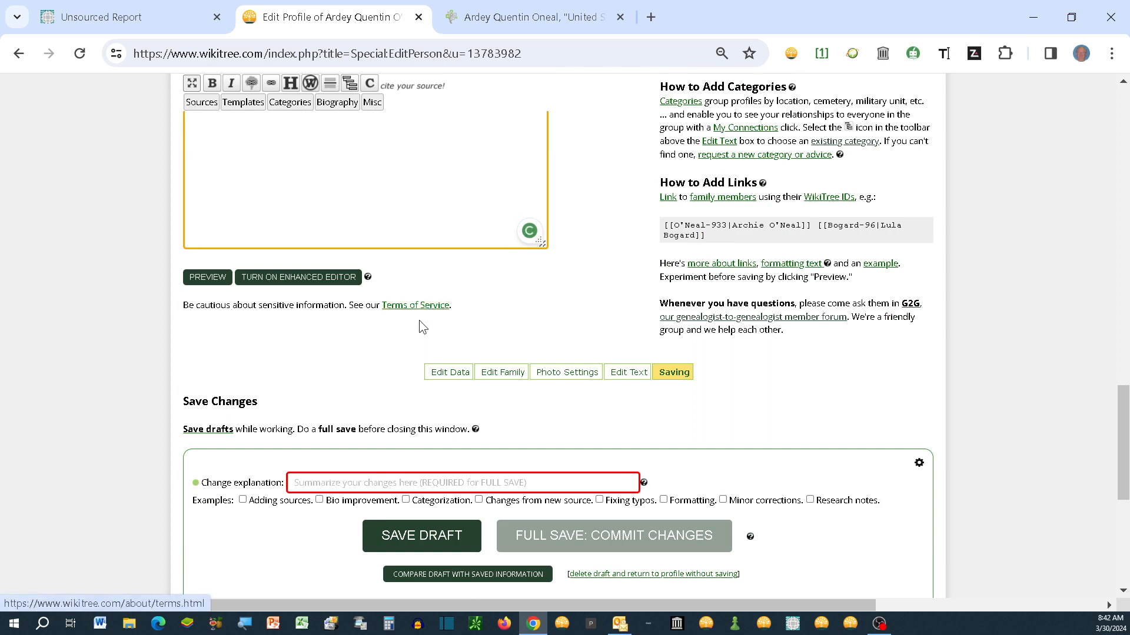
left_click(246, 503)
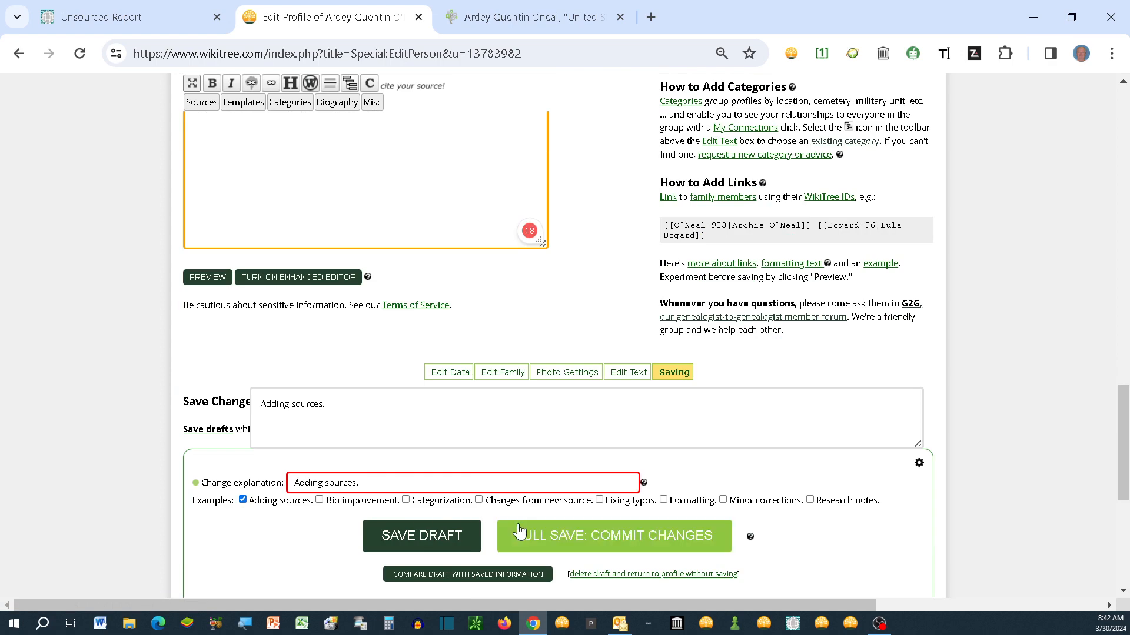
left_click(547, 536)
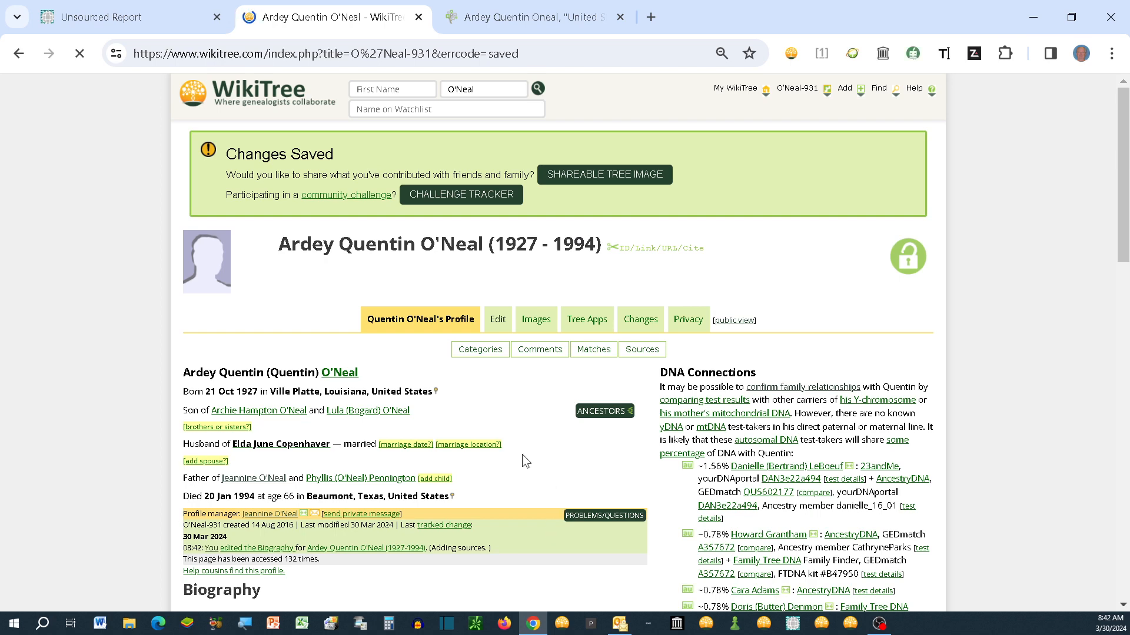
Examine the saved profile's inline citation markers and compare them with the entries in its Sources list
scroll(521, 454, "down", 1)
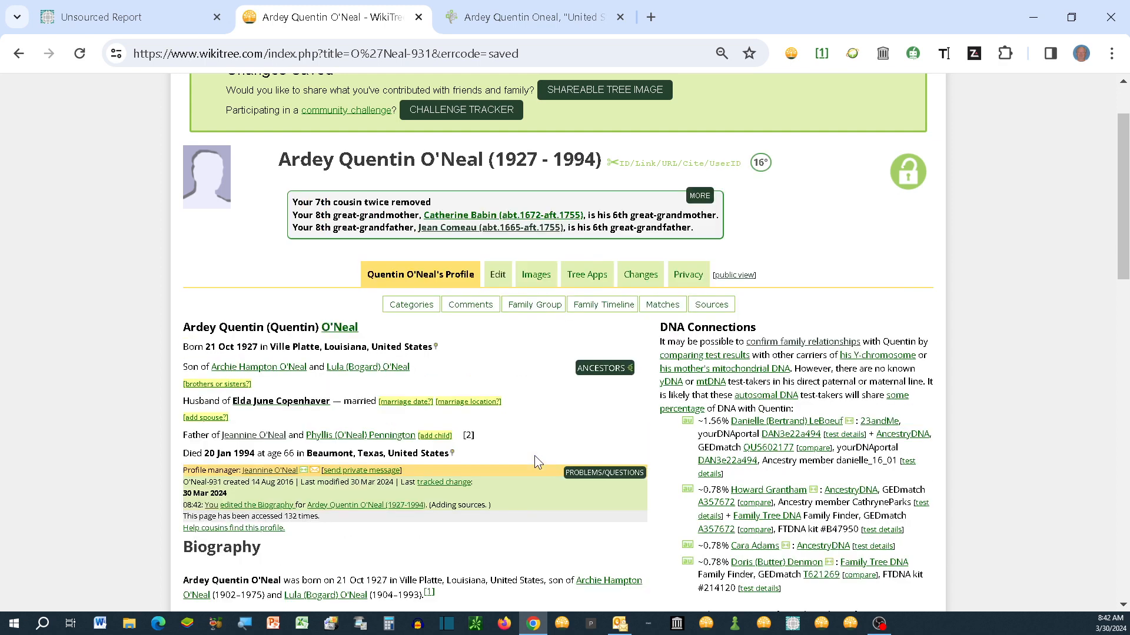
scroll(534, 456, "down", 2)
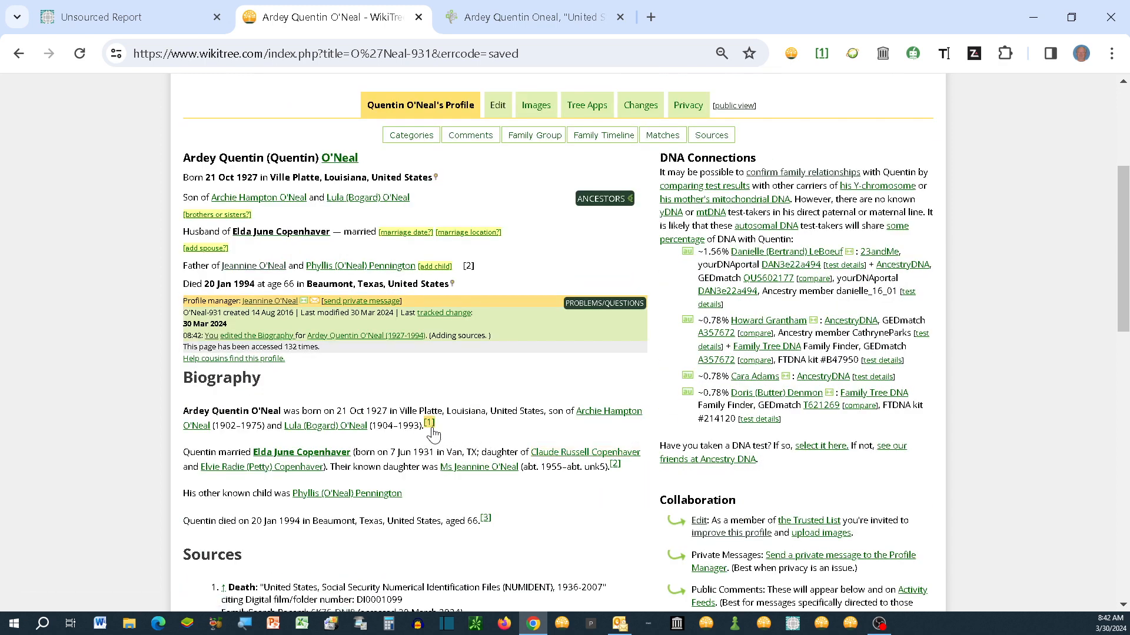
mouse_move(431, 429)
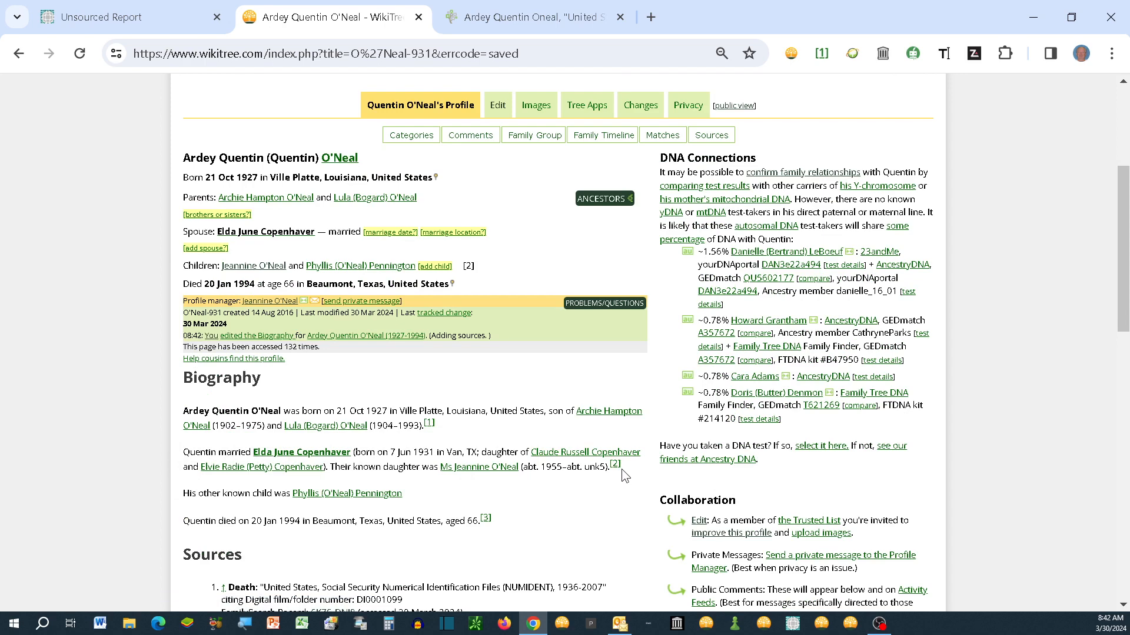
mouse_move(486, 519)
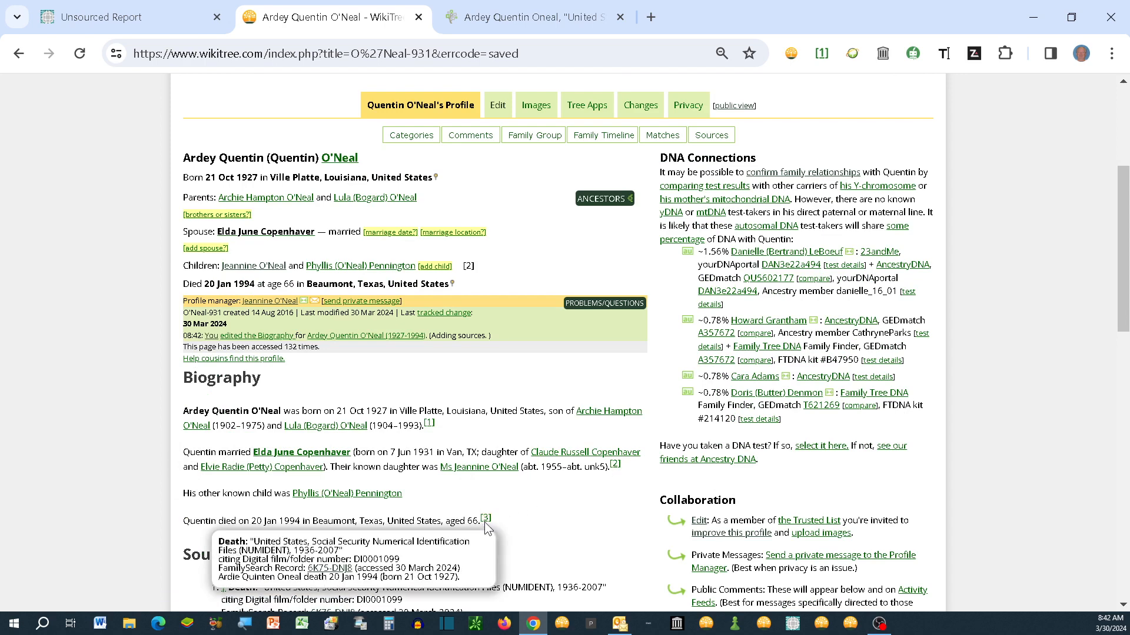
scroll(570, 515, "down", 1)
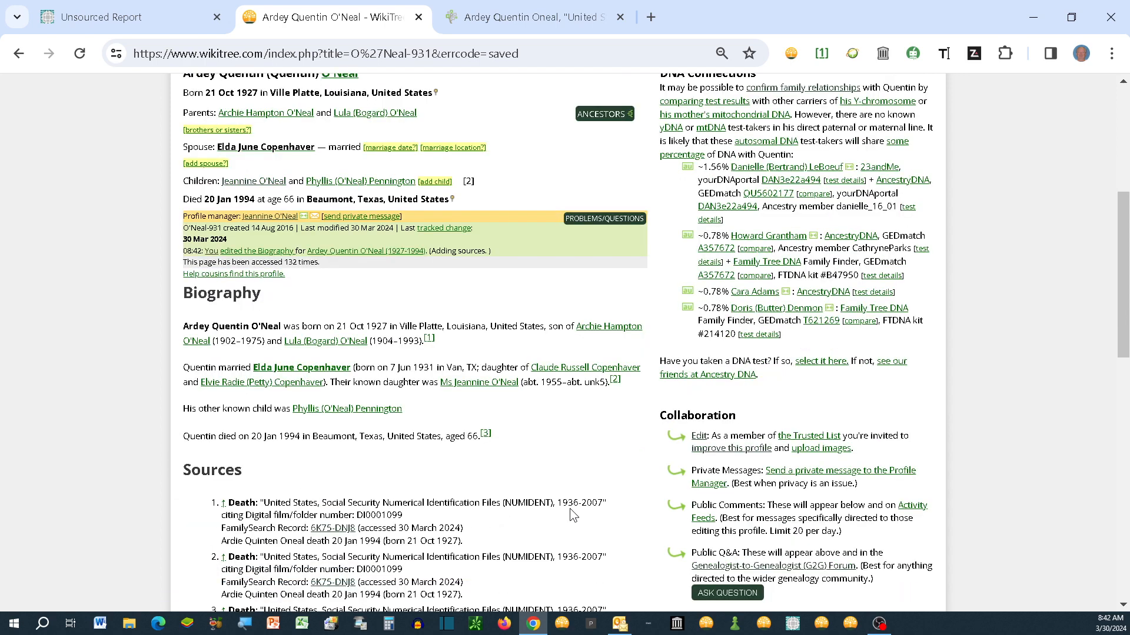
scroll(601, 494, "down", 1)
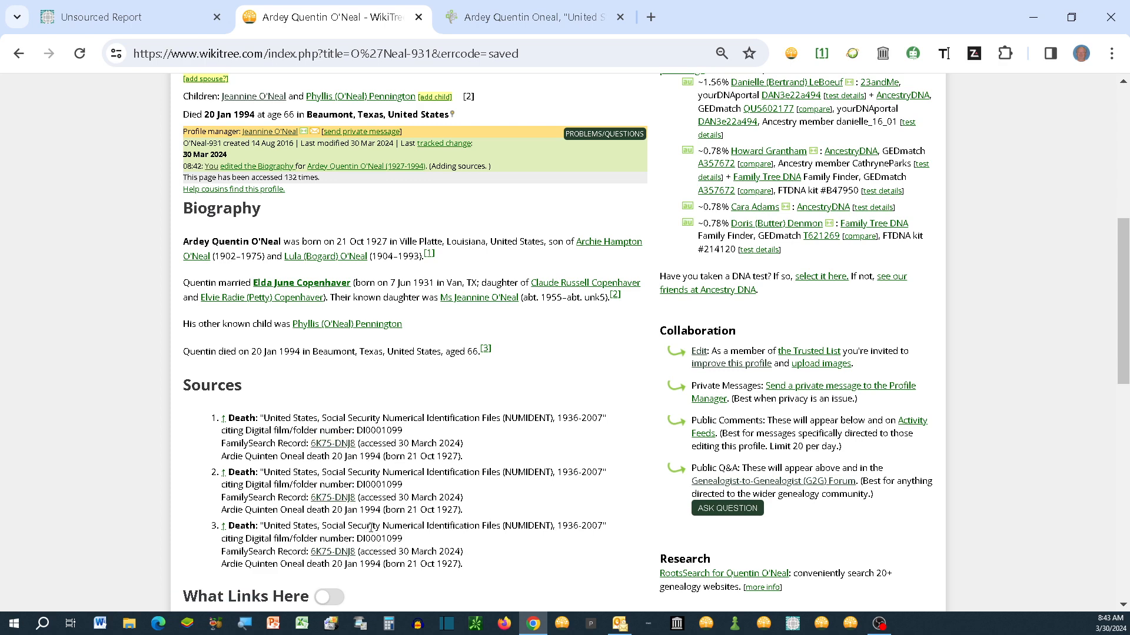
scroll(371, 528, "up", 3)
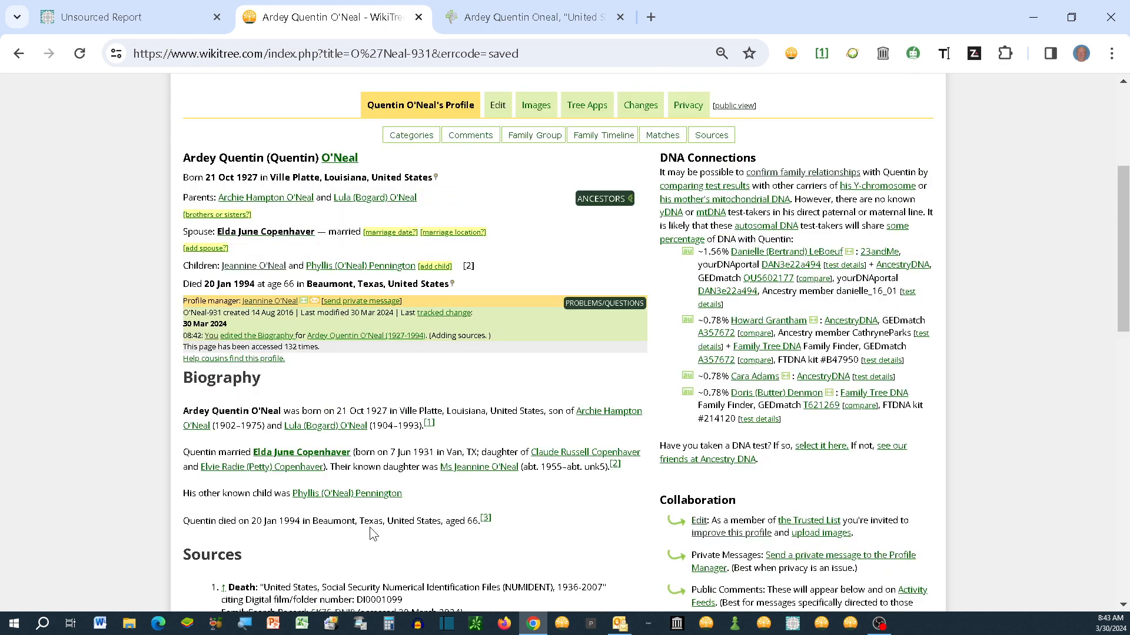
scroll(370, 527, "up", 2)
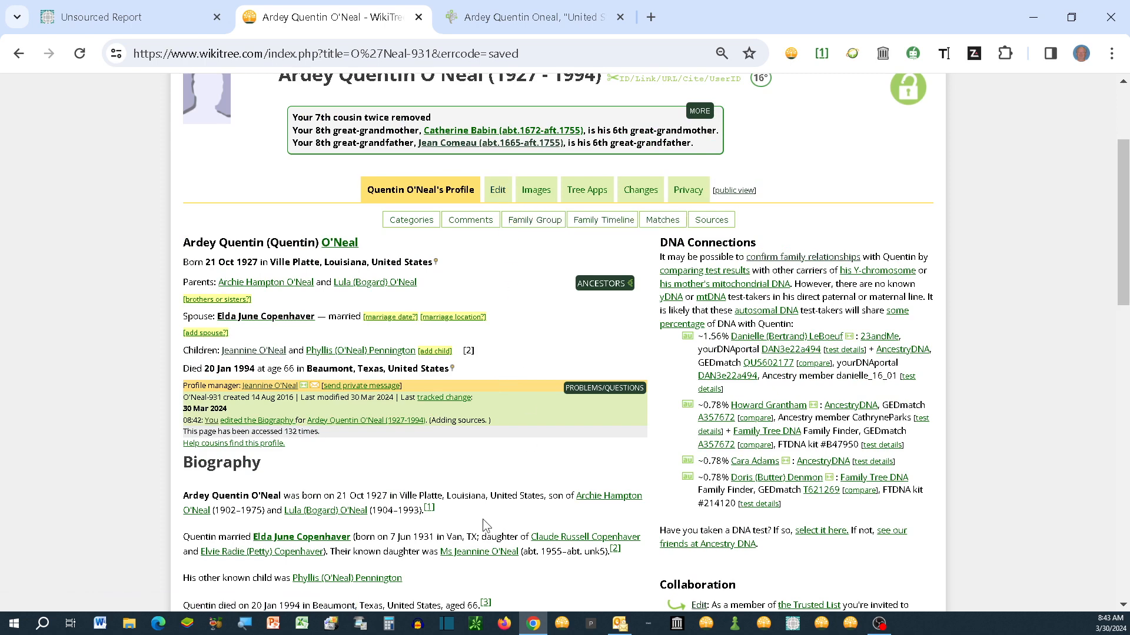
scroll(483, 519, "down", 5)
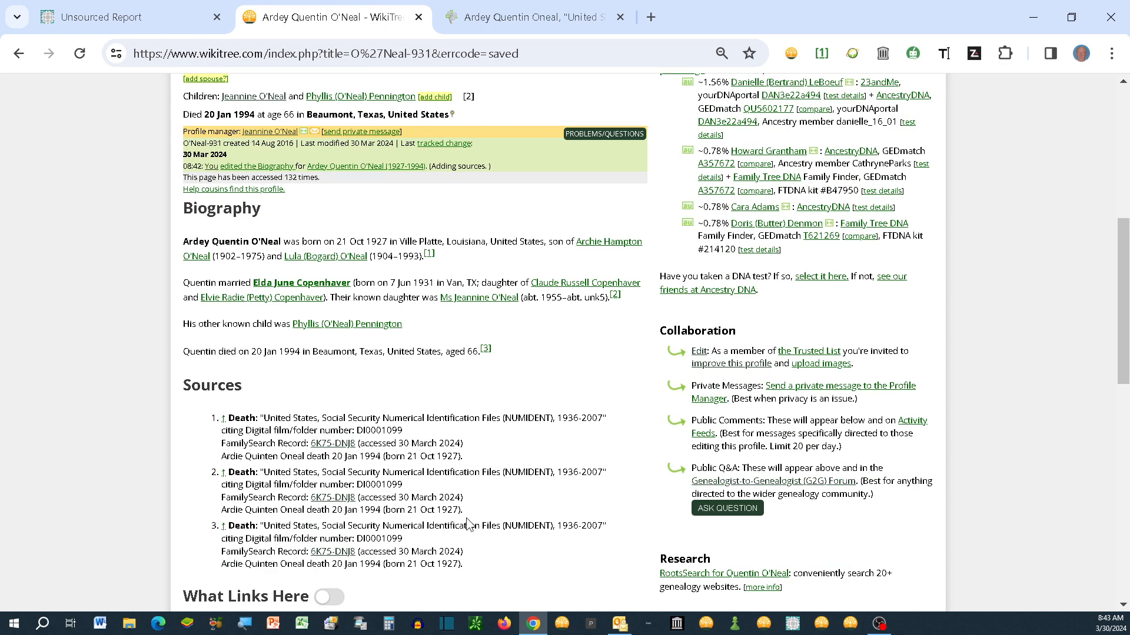
scroll(469, 523, "up", 5)
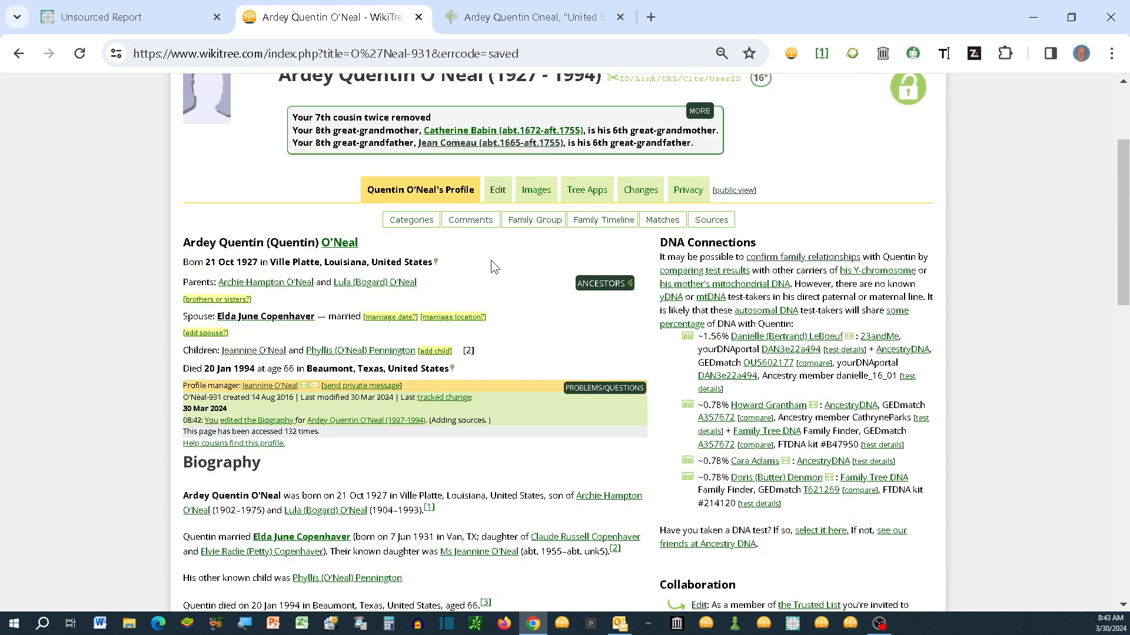
Reopen the profile for editing and name the first citation's opening tag in the biography <ref name=Social>
left_click(498, 194)
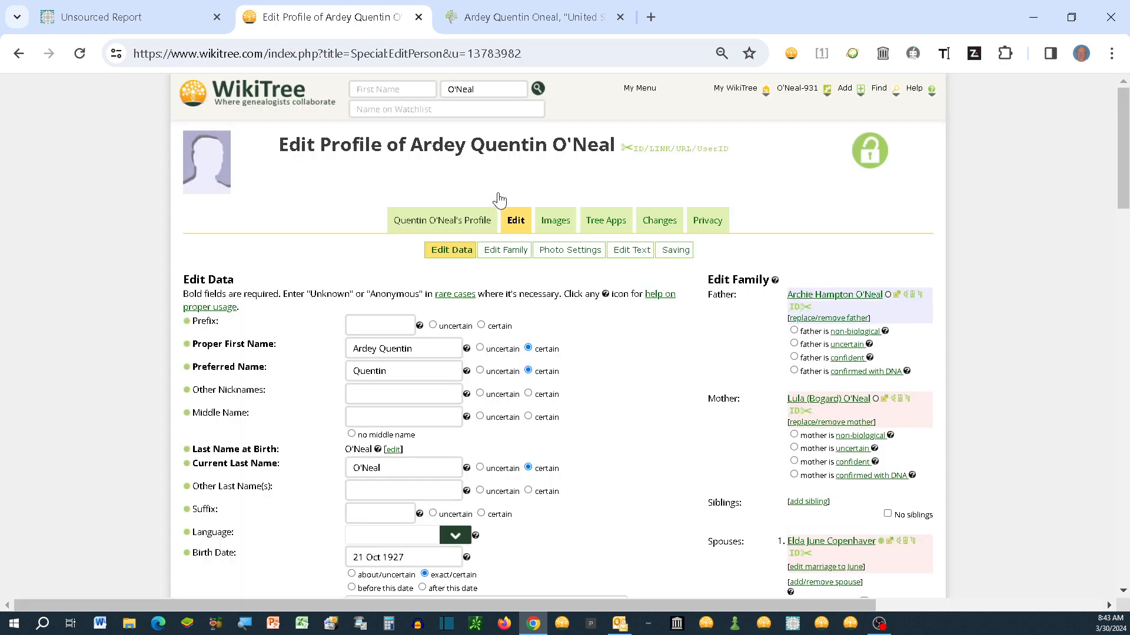
scroll(605, 451, "down", 13)
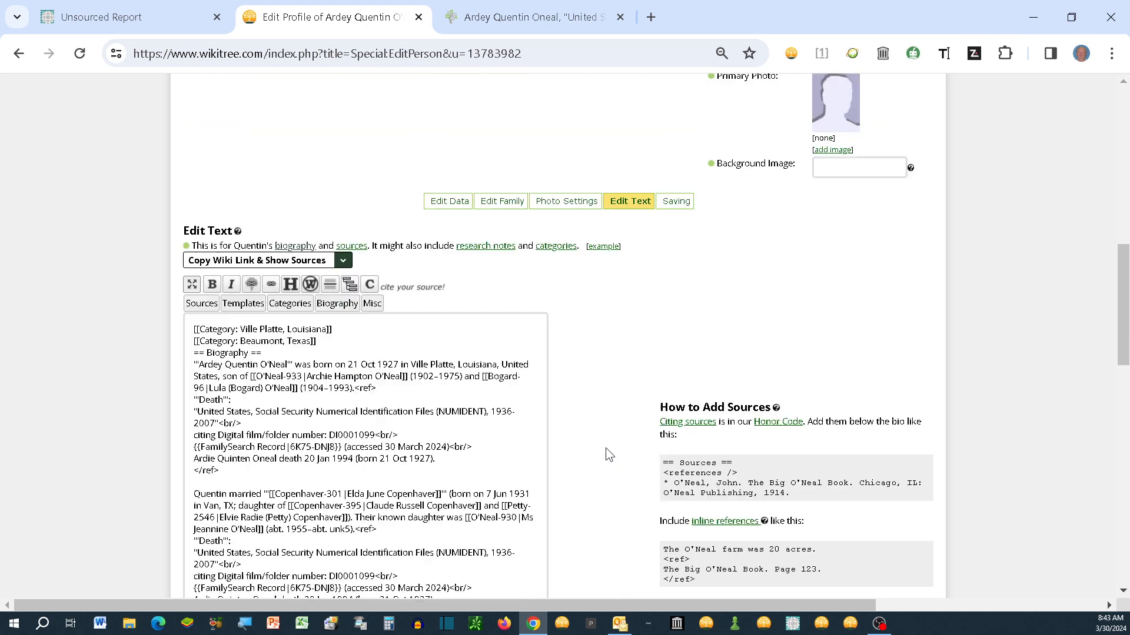
scroll(606, 455, "down", 3)
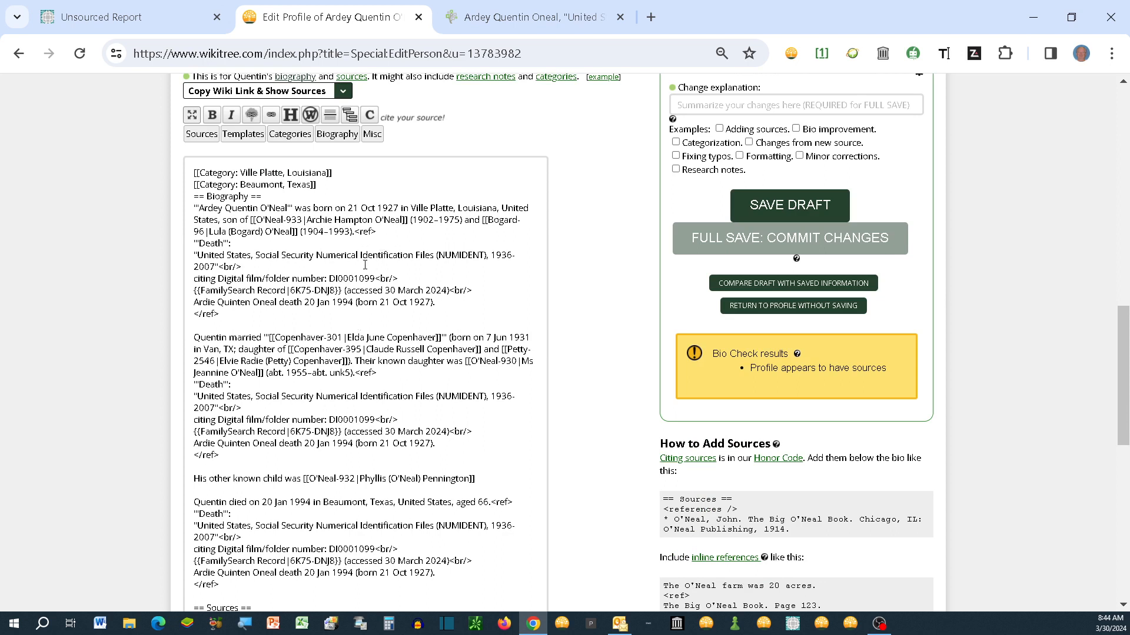
left_click(373, 235)
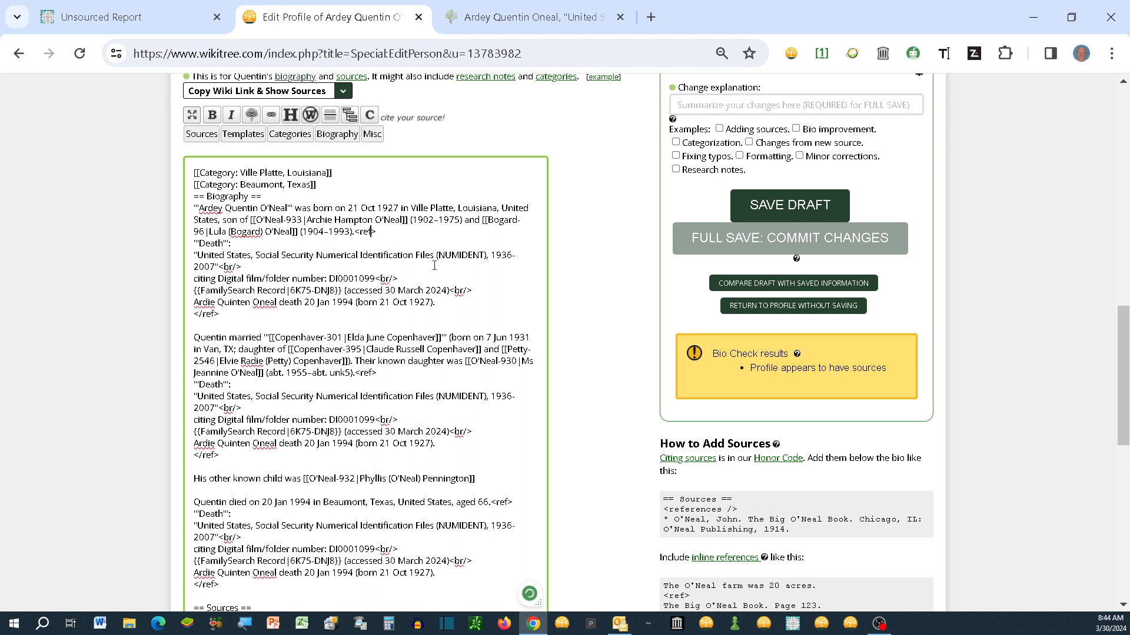
type("name=")
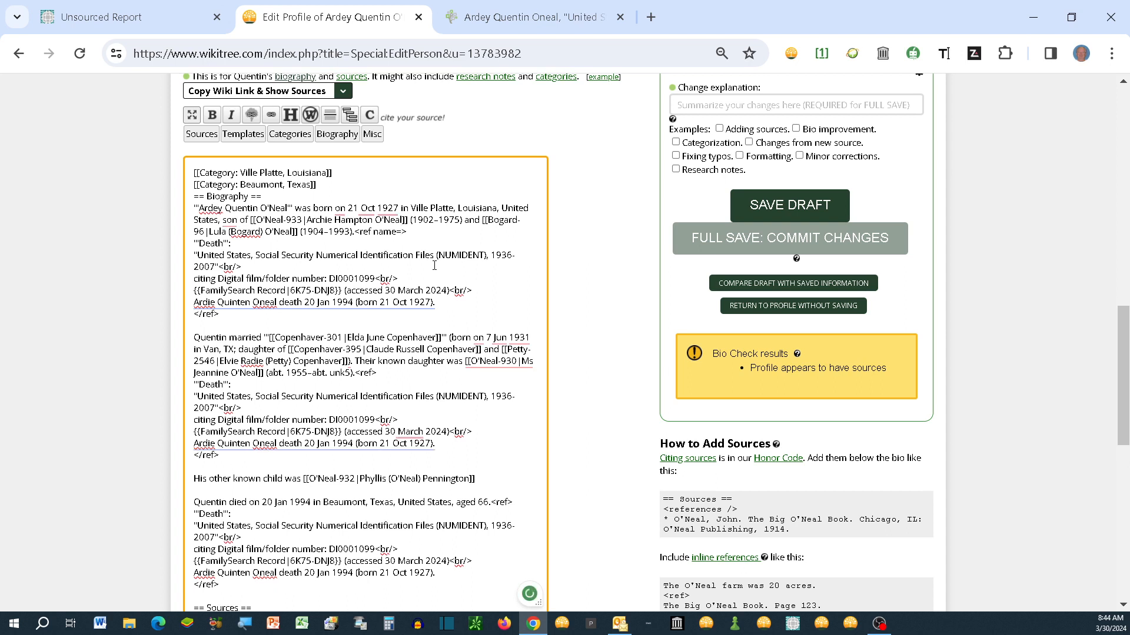
type("Soc")
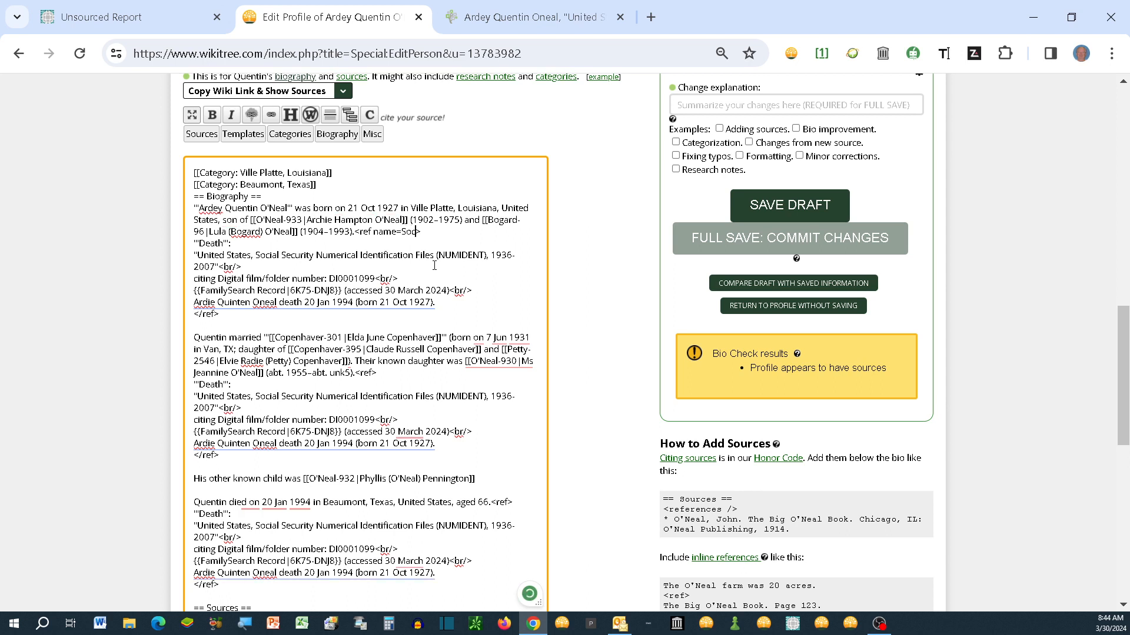
type("ial")
Replace the marriage paragraph's full citation with a copy of the named tag, made self-closing as <ref name=Social />
left_click_drag(430, 232, 355, 235)
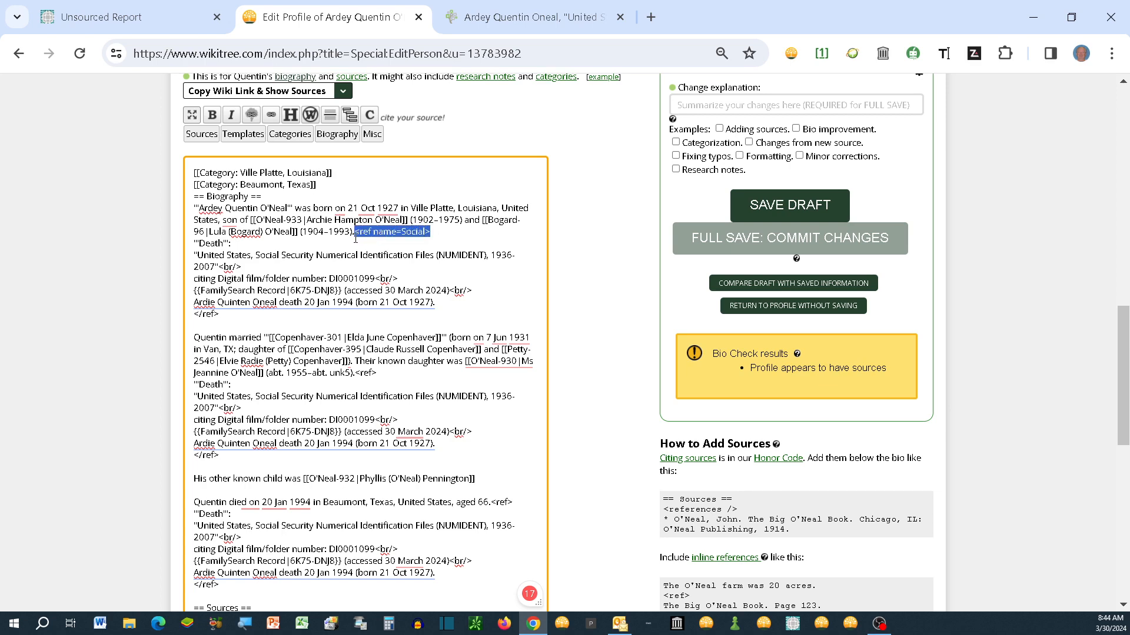
right_click(391, 232)
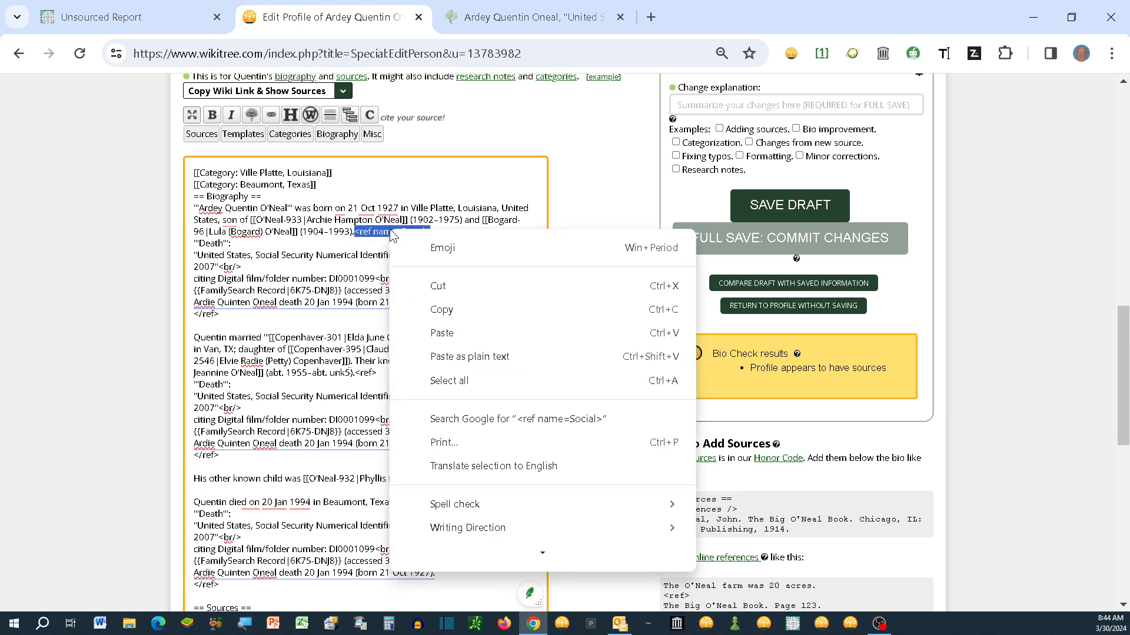
left_click(443, 310)
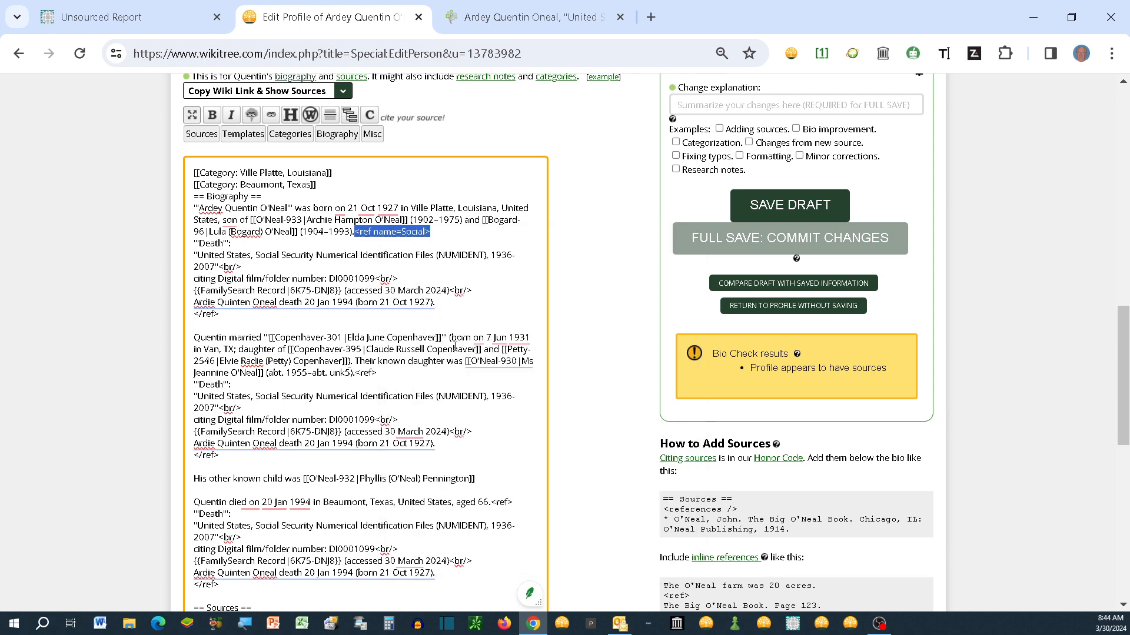
scroll(455, 347, "down", 1)
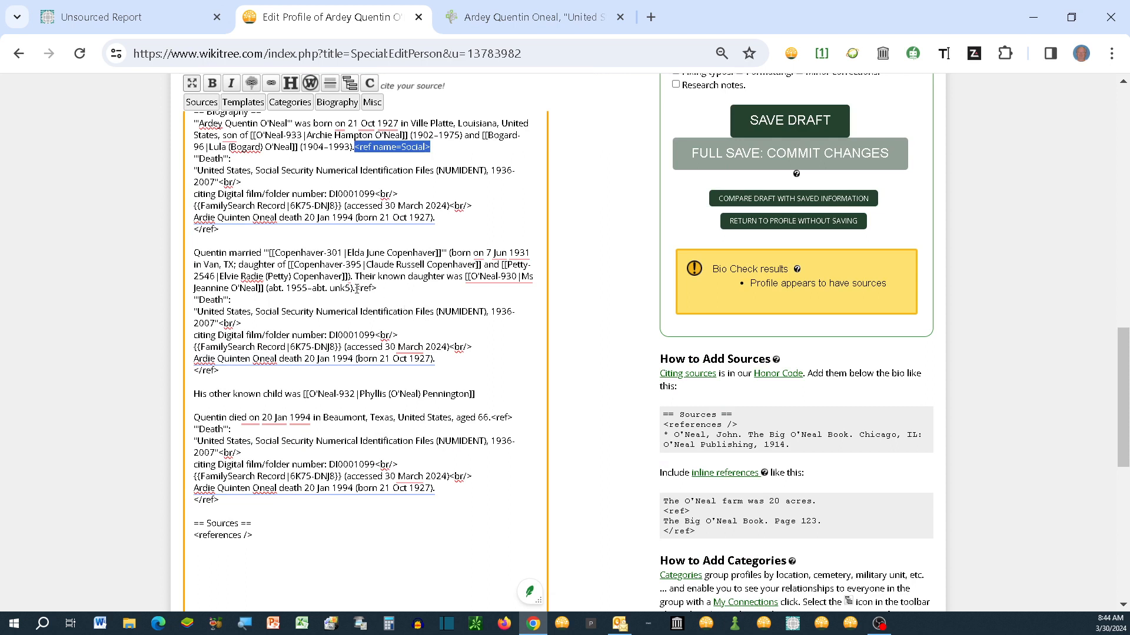
left_click_drag(356, 288, 380, 371)
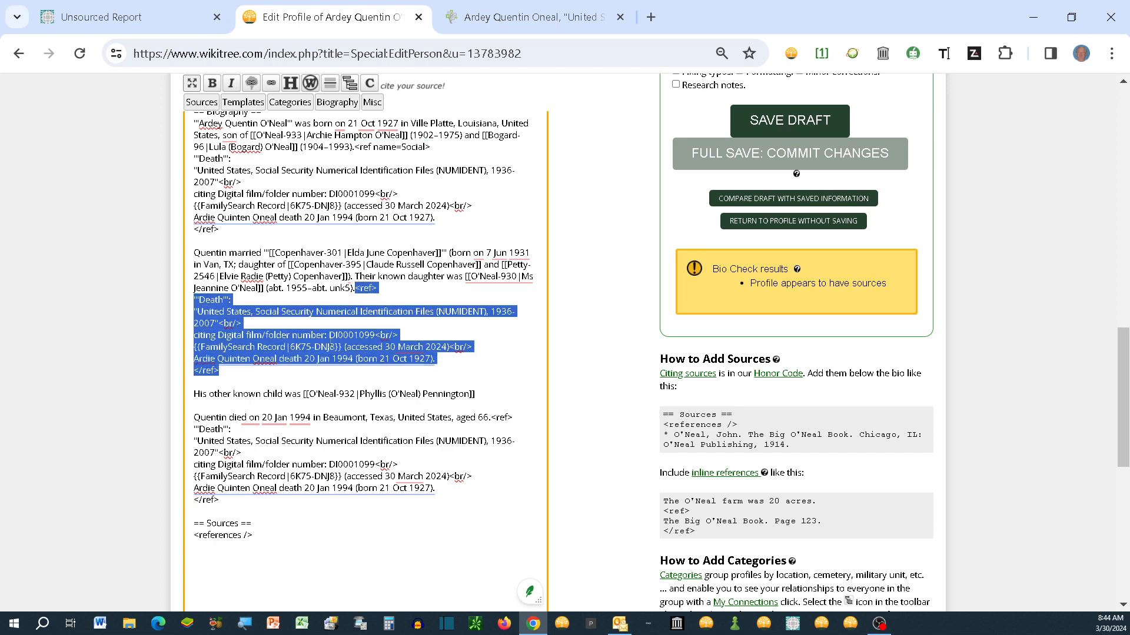
right_click(317, 336)
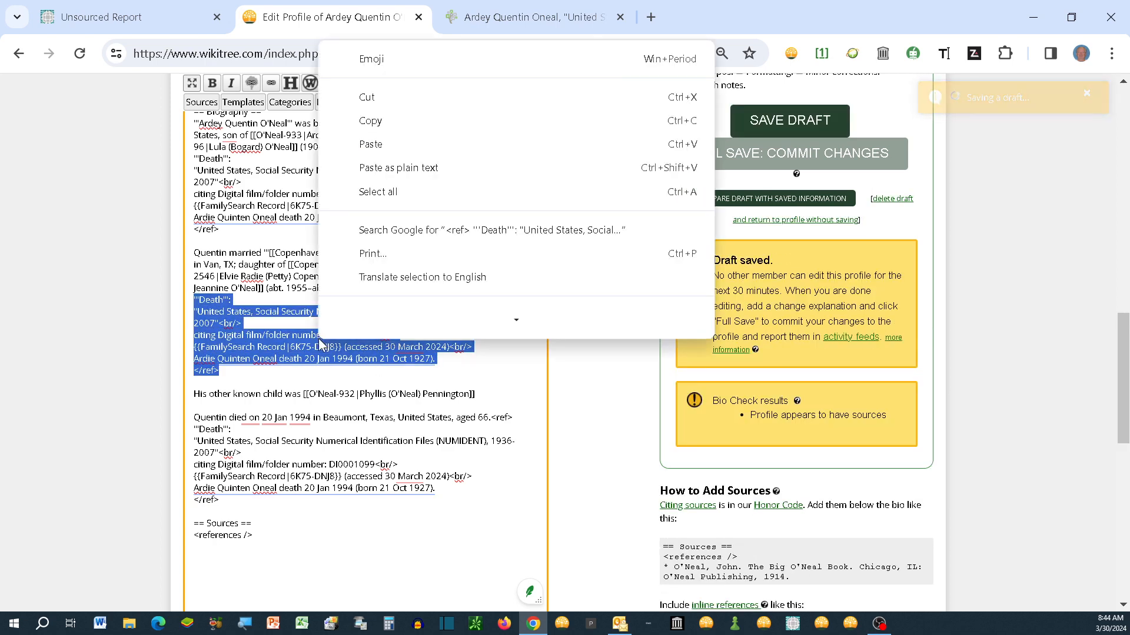
left_click(371, 148)
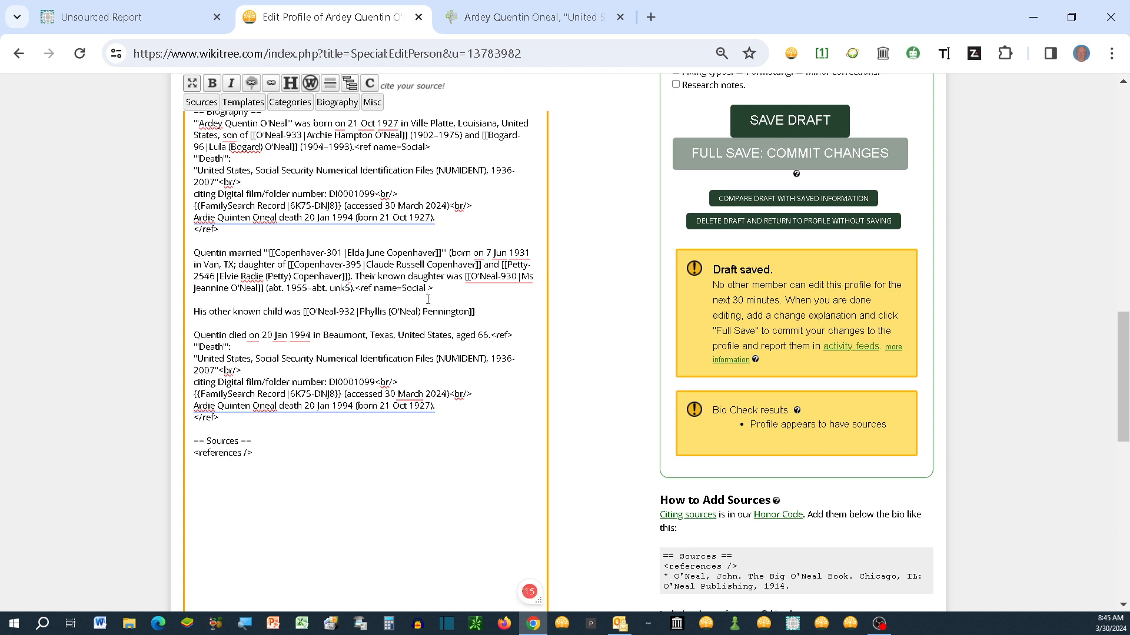
type("/")
Replace the full citation after the death sentence with a copy of the marriage paragraph's <ref name=Social /> tag
left_click_drag(436, 288, 359, 292)
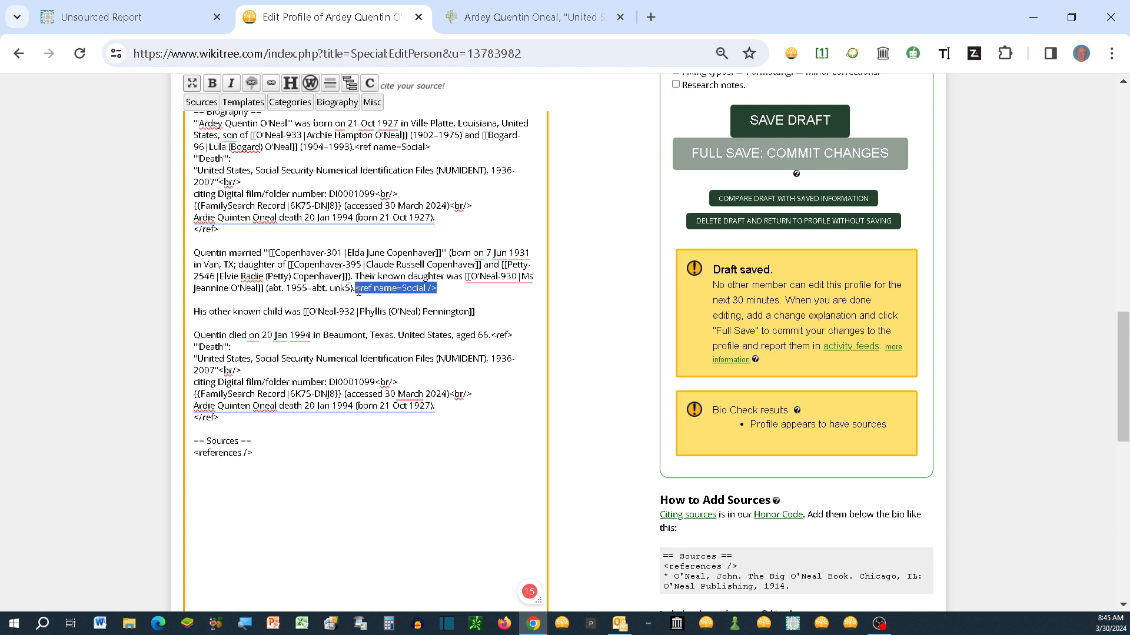
right_click(373, 287)
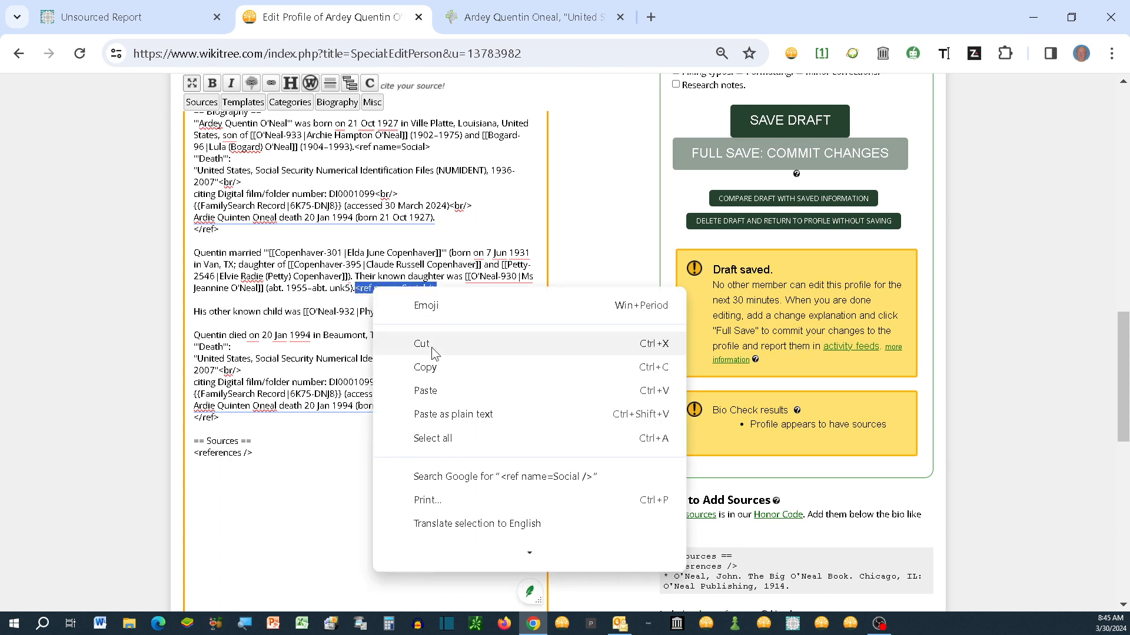
left_click(426, 367)
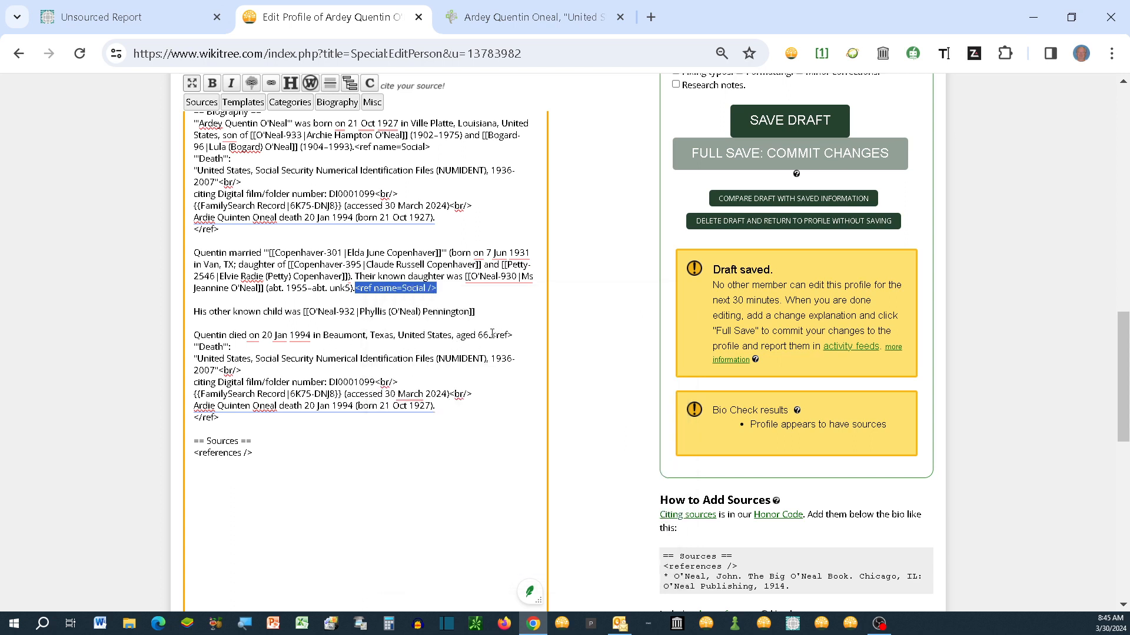
left_click_drag(490, 335, 486, 417)
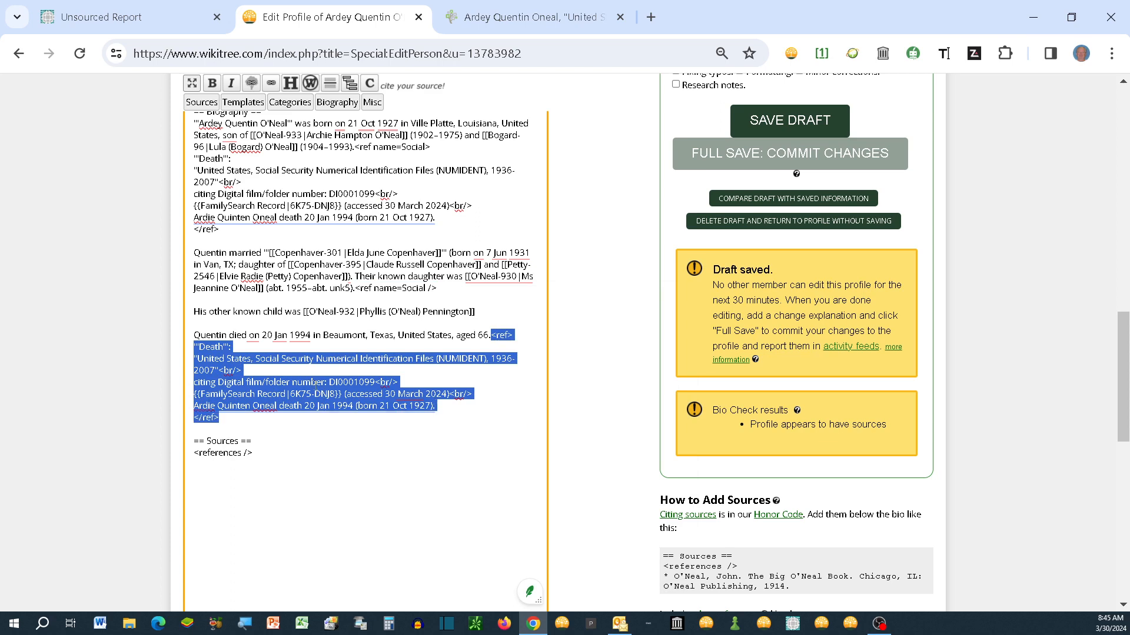
right_click(313, 382)
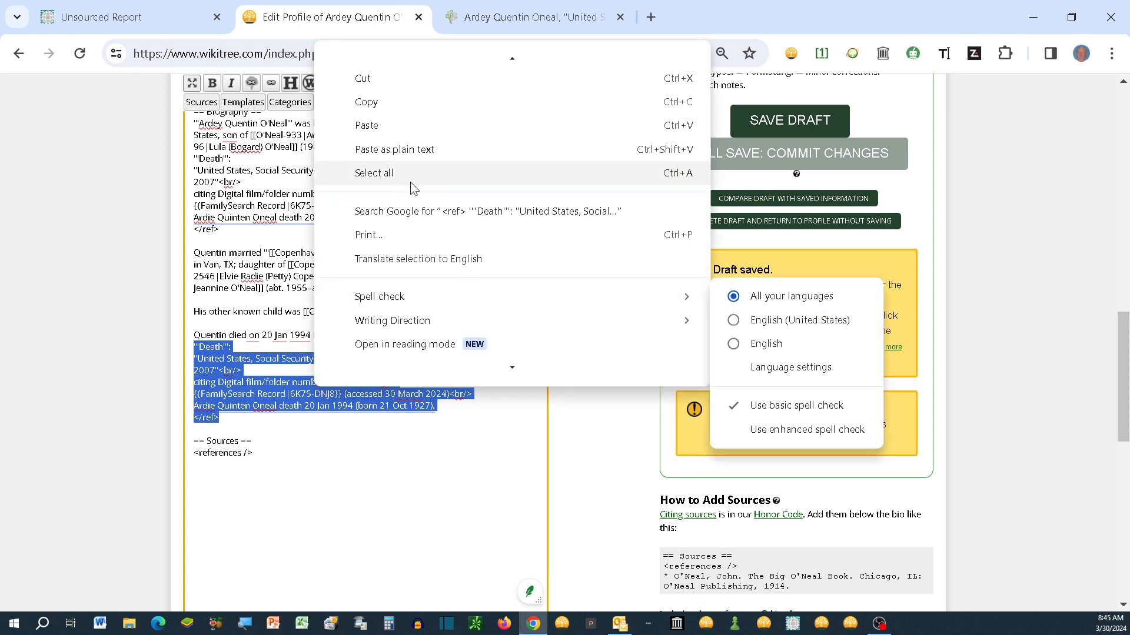
left_click(379, 126)
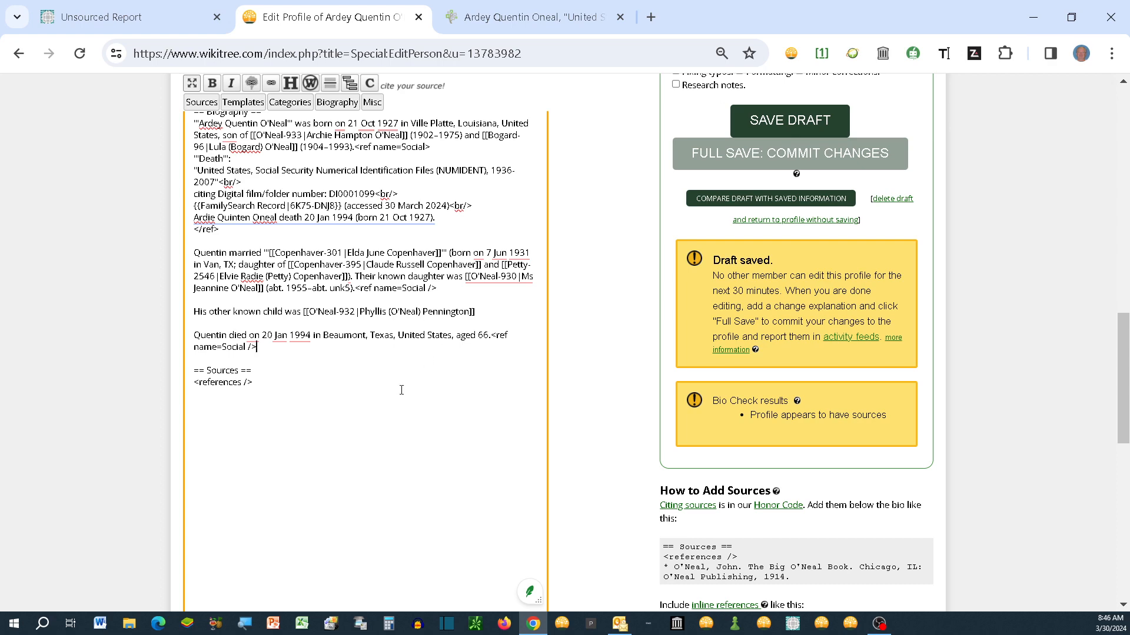
Fully save the profile changes with the change explanation "Formatting."
scroll(401, 390, "down", 6)
scroll(382, 406, "down", 3)
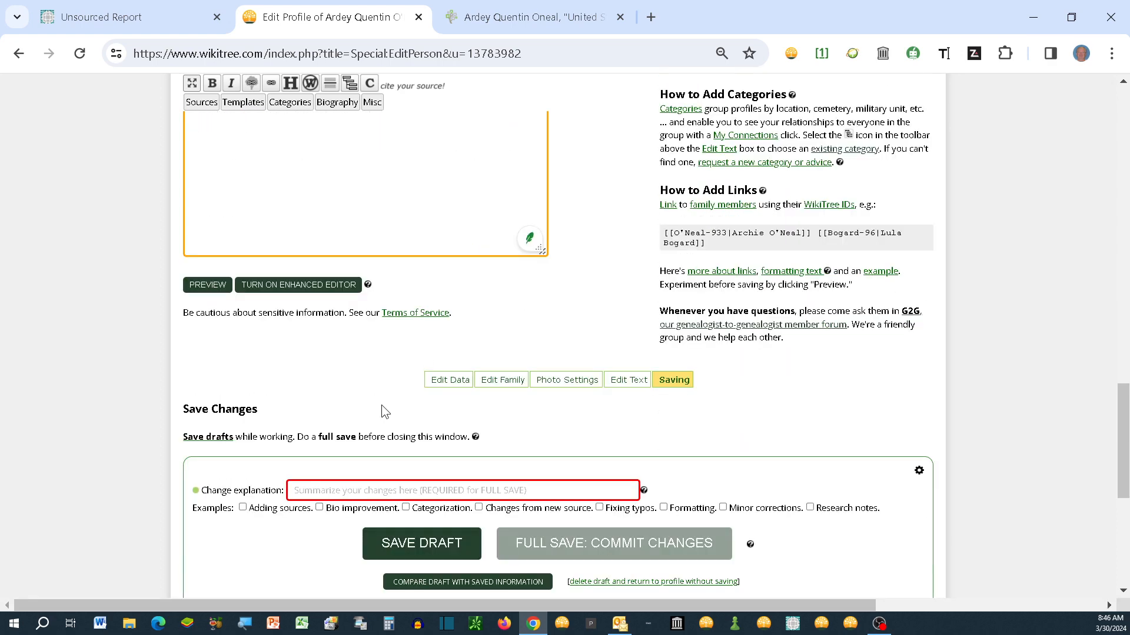
left_click(664, 509)
left_click(634, 538)
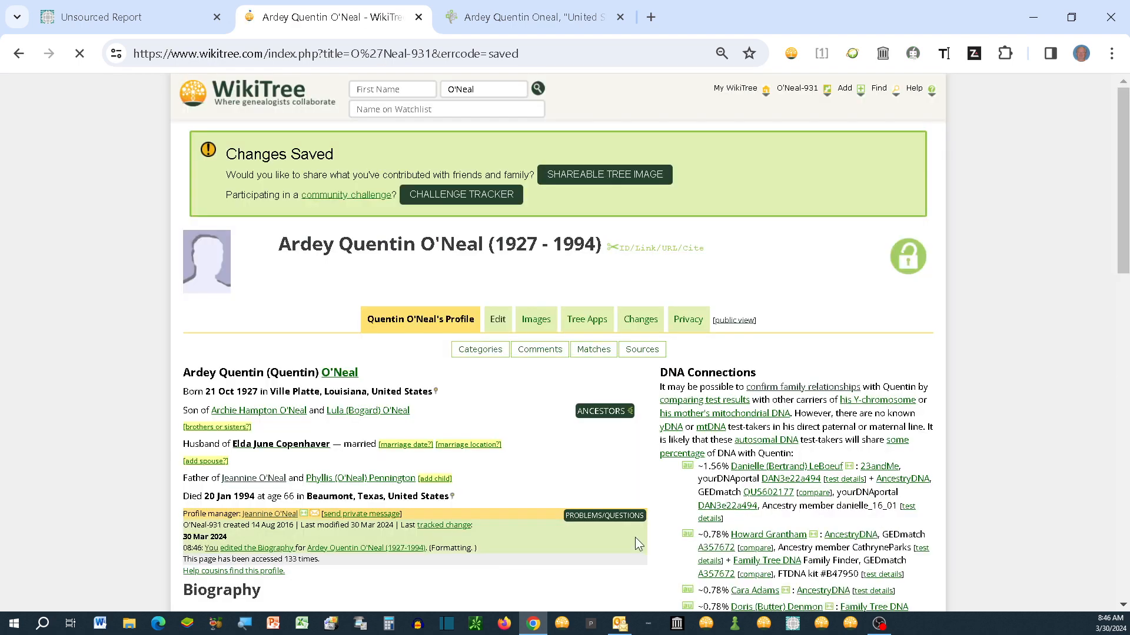
Check the saved biography's inline citation markers against the Sources list and preview the first marker's citation
scroll(556, 443, "down", 5)
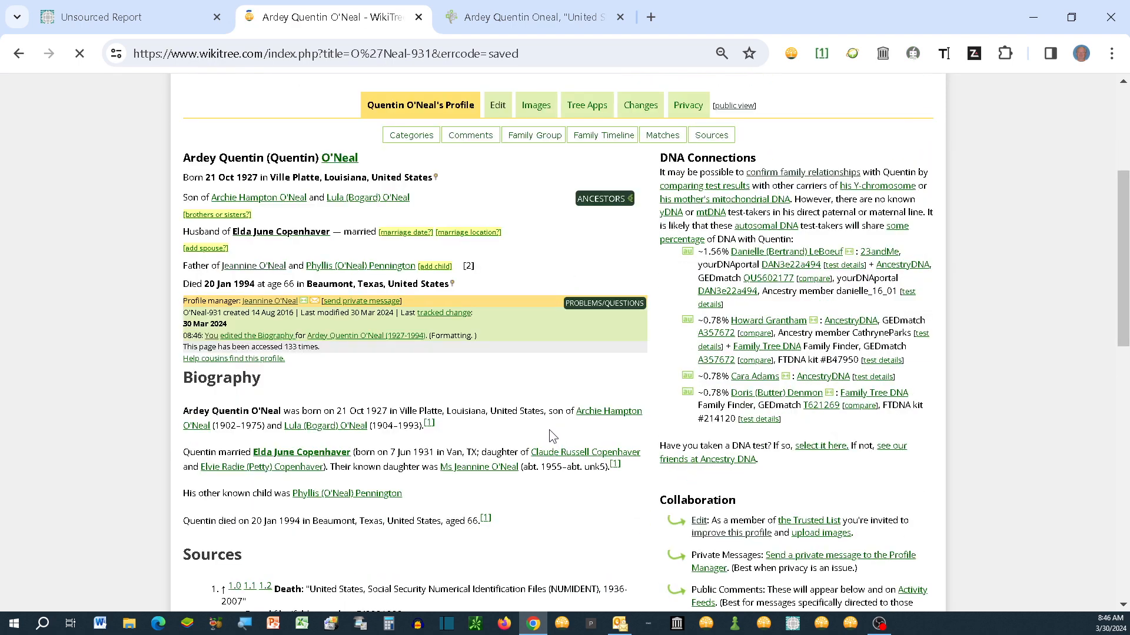
scroll(504, 416, "down", 2)
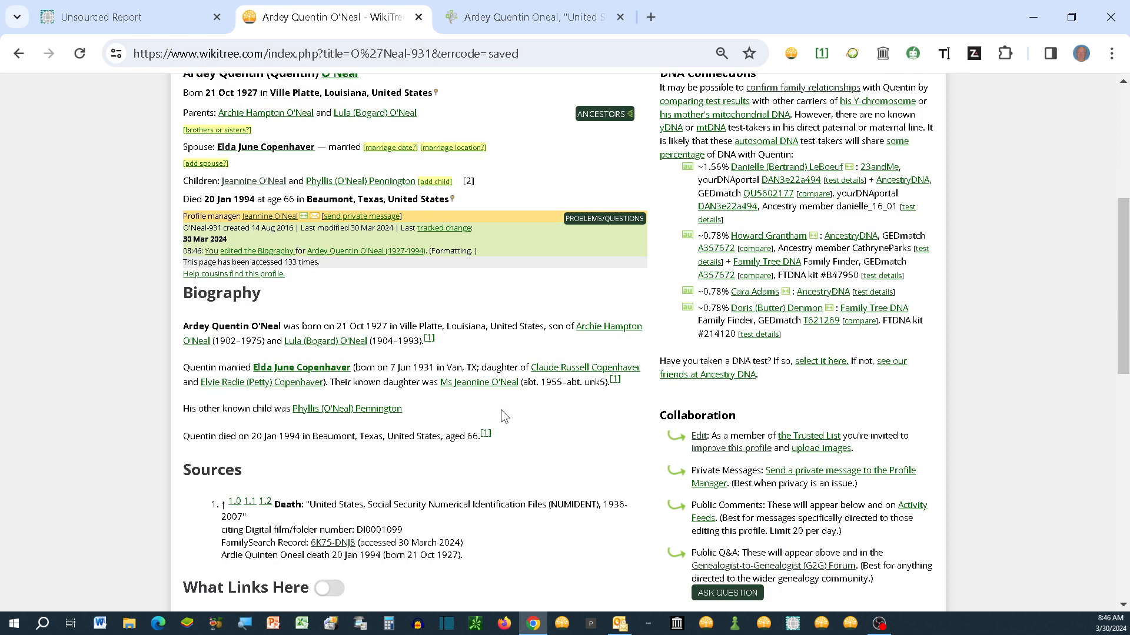
mouse_move(431, 347)
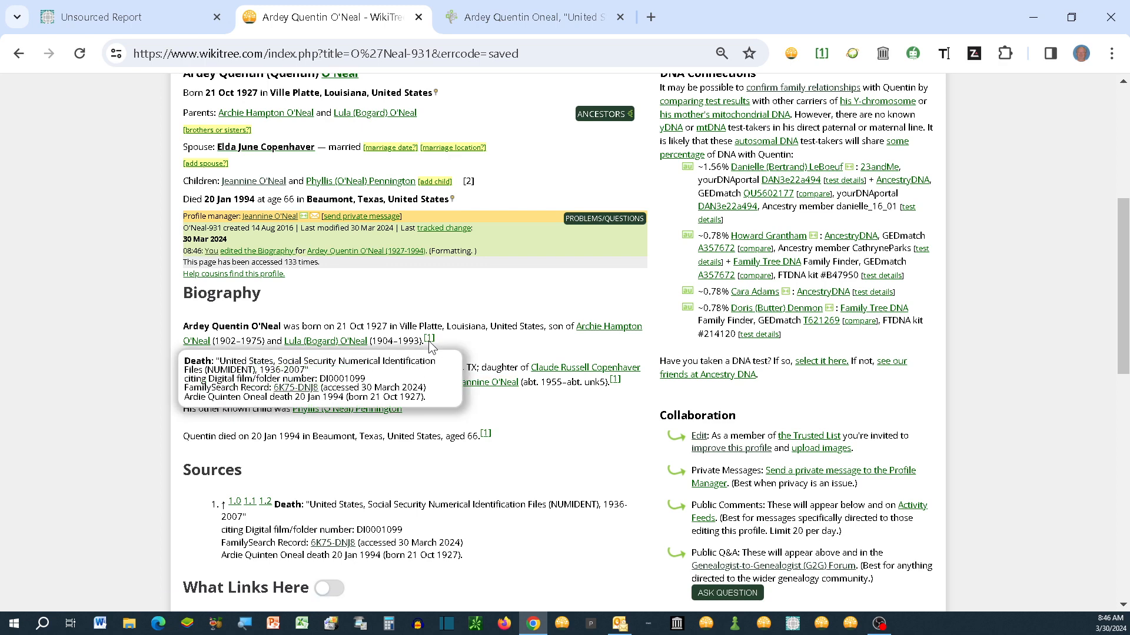